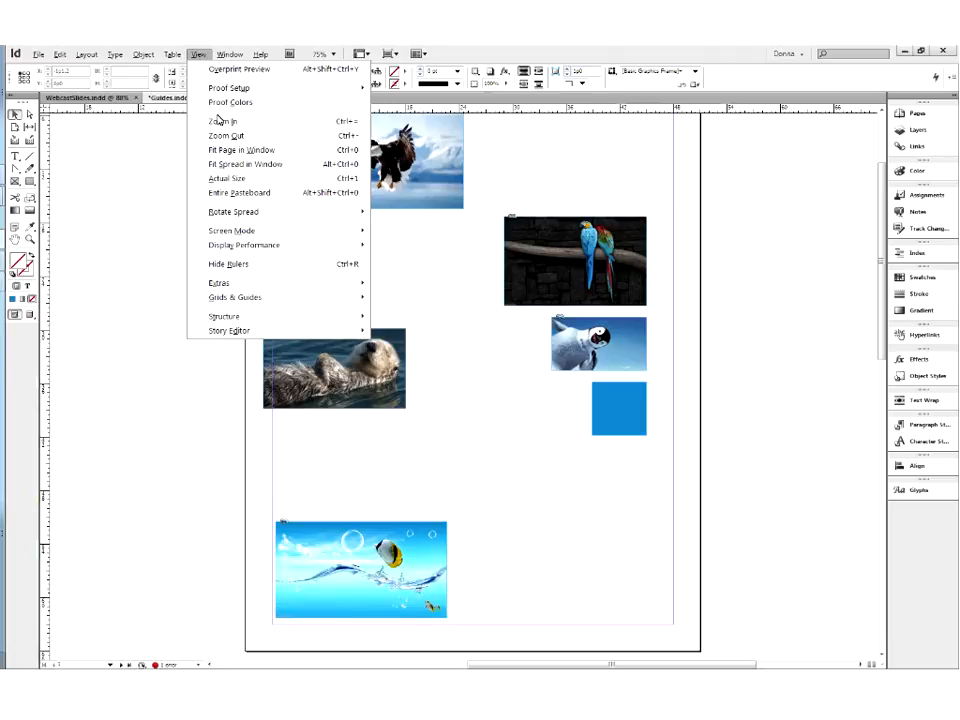
# Step: Review the Grids & Guides options and move the otter photo inside the left margin, toward the page's middle
pyautogui.moveTo(235, 300)
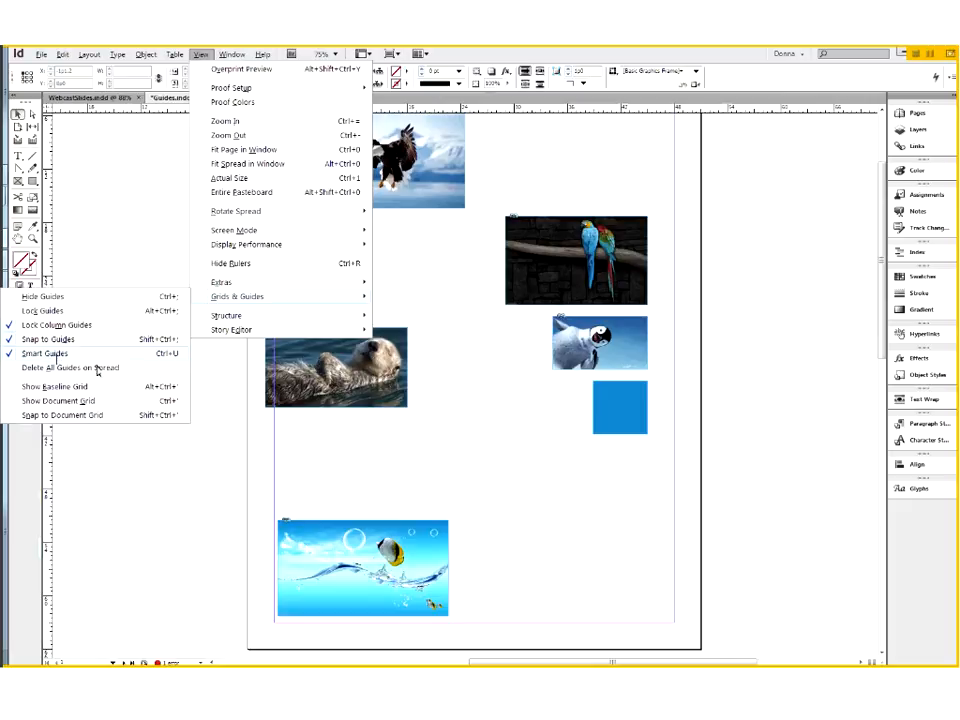
pyautogui.click(330, 462)
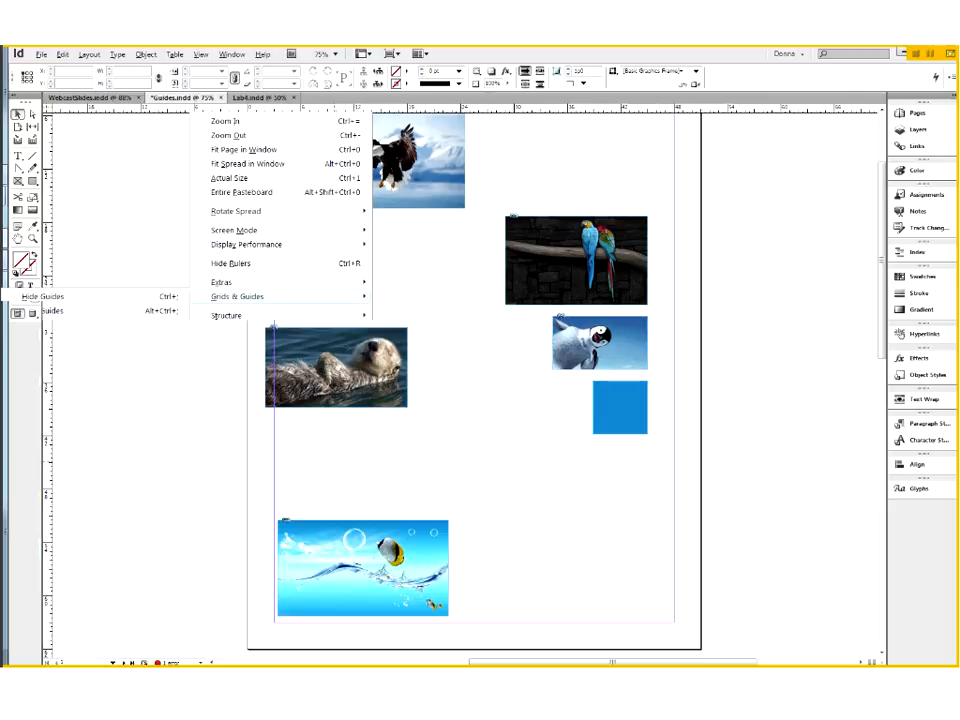
pyautogui.moveTo(388, 357); pyautogui.dragTo(458, 331)
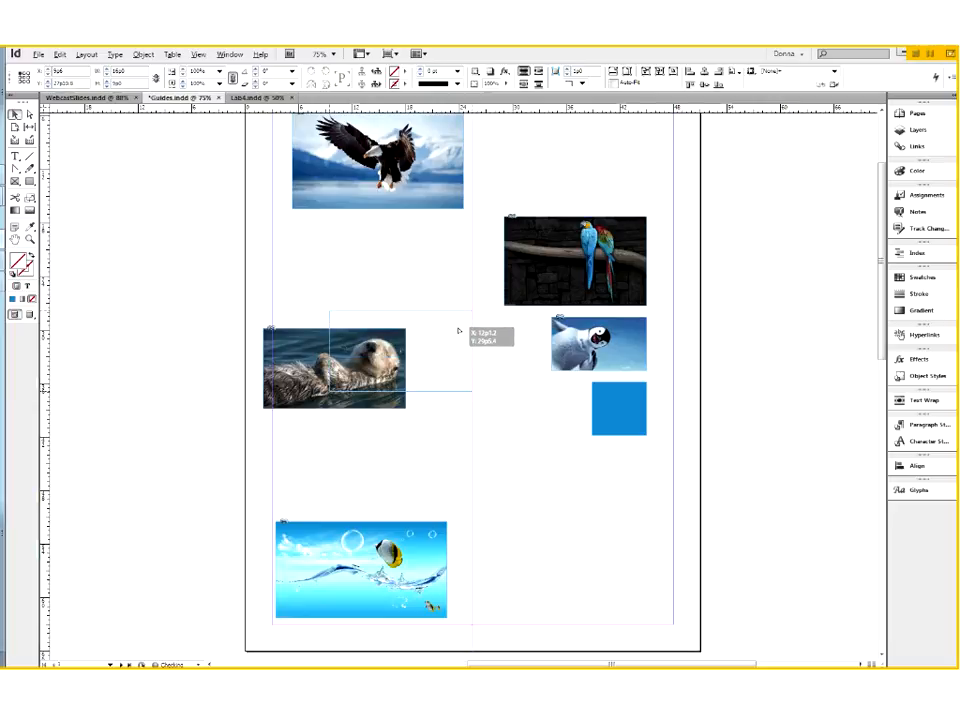
pyautogui.moveTo(458, 331); pyautogui.dragTo(458, 330)
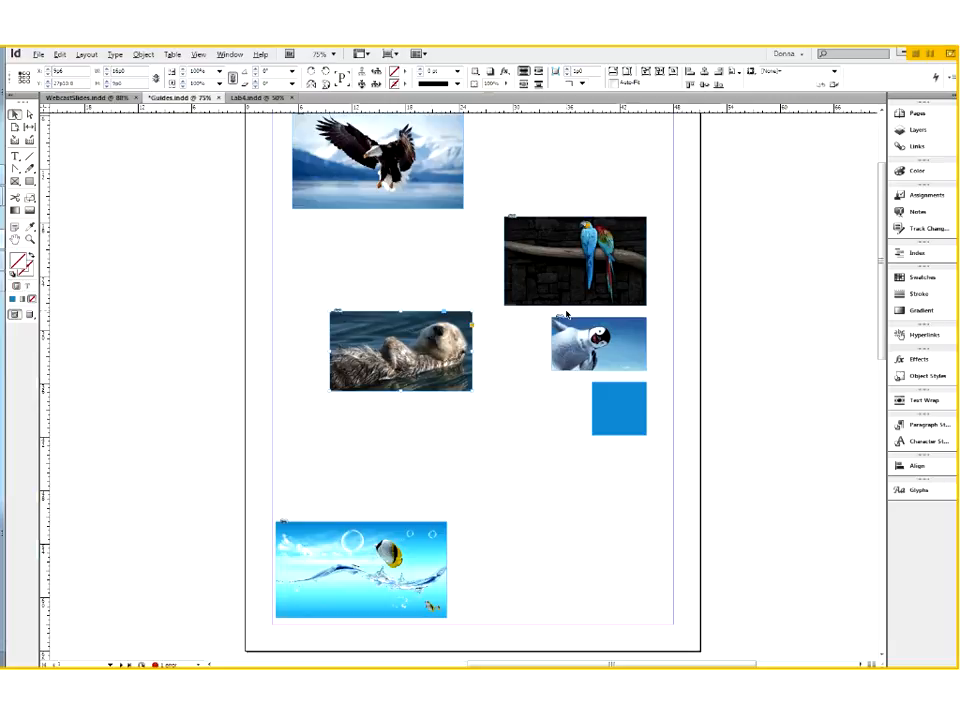
pyautogui.moveTo(466, 328)
pyautogui.mouseDown()
pyautogui.moveTo(480, 336)
pyautogui.moveTo(481, 377)
pyautogui.moveTo(482, 325)
pyautogui.moveTo(465, 333)
pyautogui.moveTo(488, 323)
pyautogui.moveTo(476, 315)
pyautogui.mouseUp()
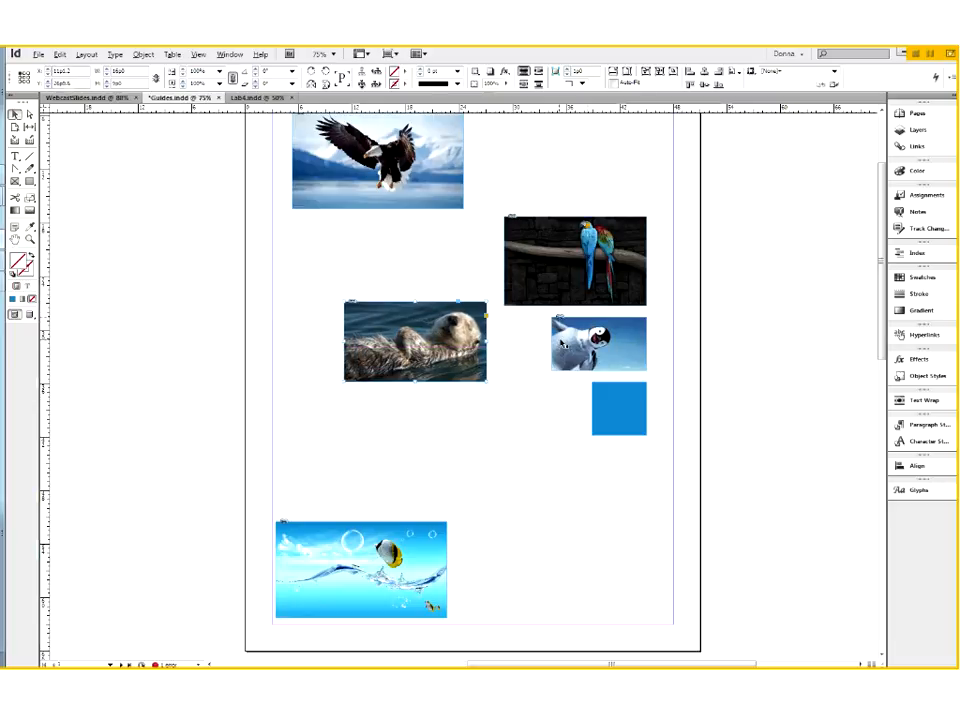
# Step: Add a horizontal ruler guide through the penguin photo's centre and snap the otter photo's centre to it
pyautogui.click(561, 345)
pyautogui.moveTo(497, 105); pyautogui.dragTo(540, 343)
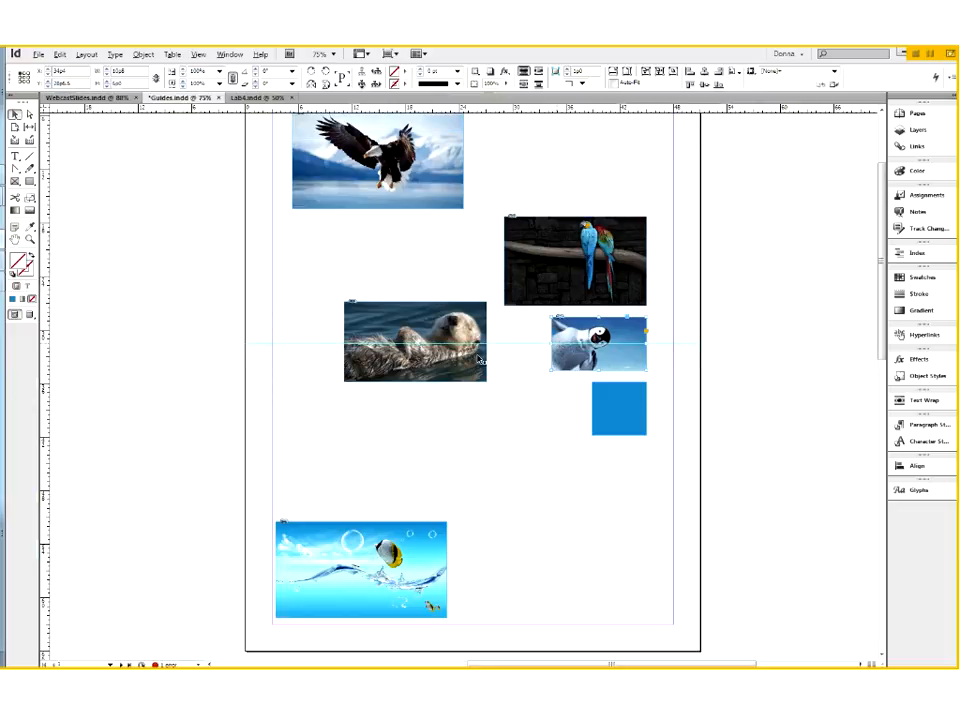
pyautogui.moveTo(479, 358); pyautogui.dragTo(477, 355)
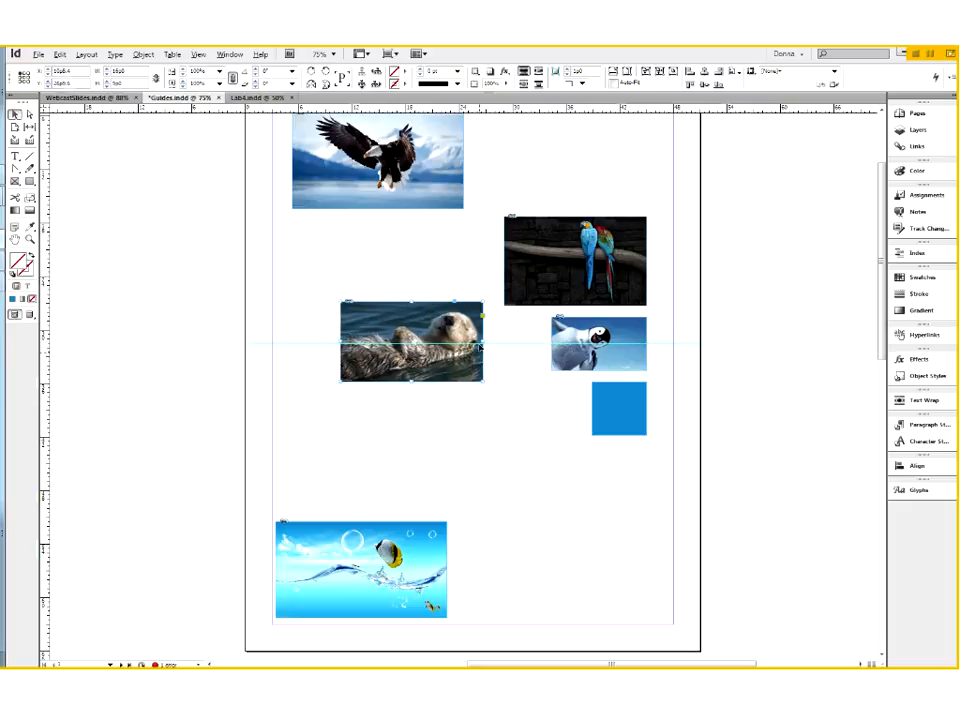
pyautogui.moveTo(479, 346); pyautogui.dragTo(479, 348)
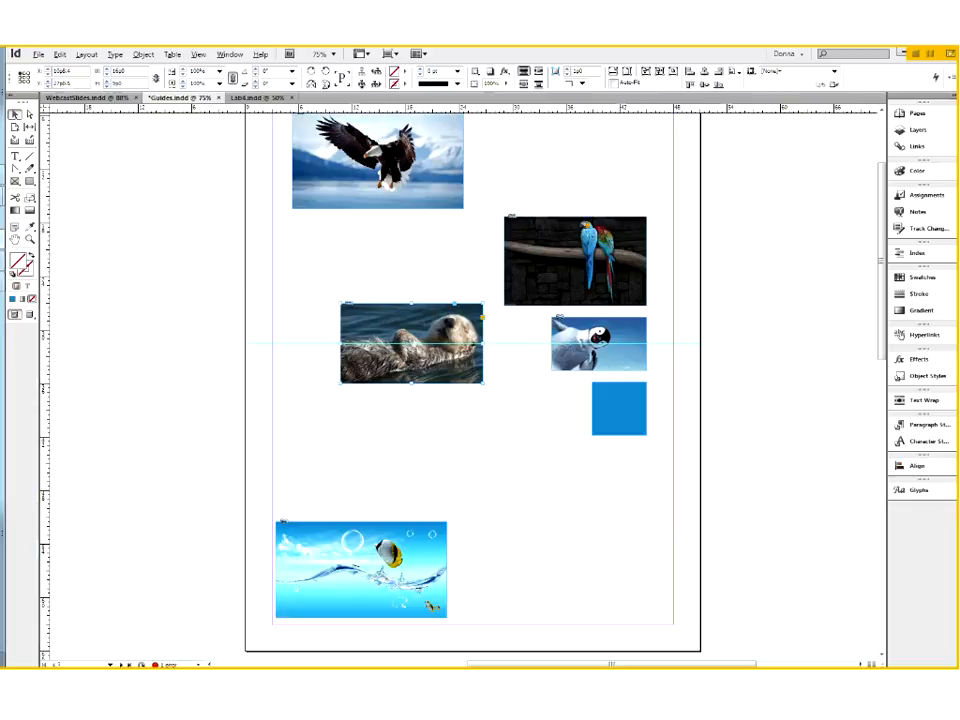
# Step: Delete the horizontal guide and move the otter photo so its top edge lines up with the penguin photo's
pyautogui.moveTo(294, 333); pyautogui.dragTo(310, 376)
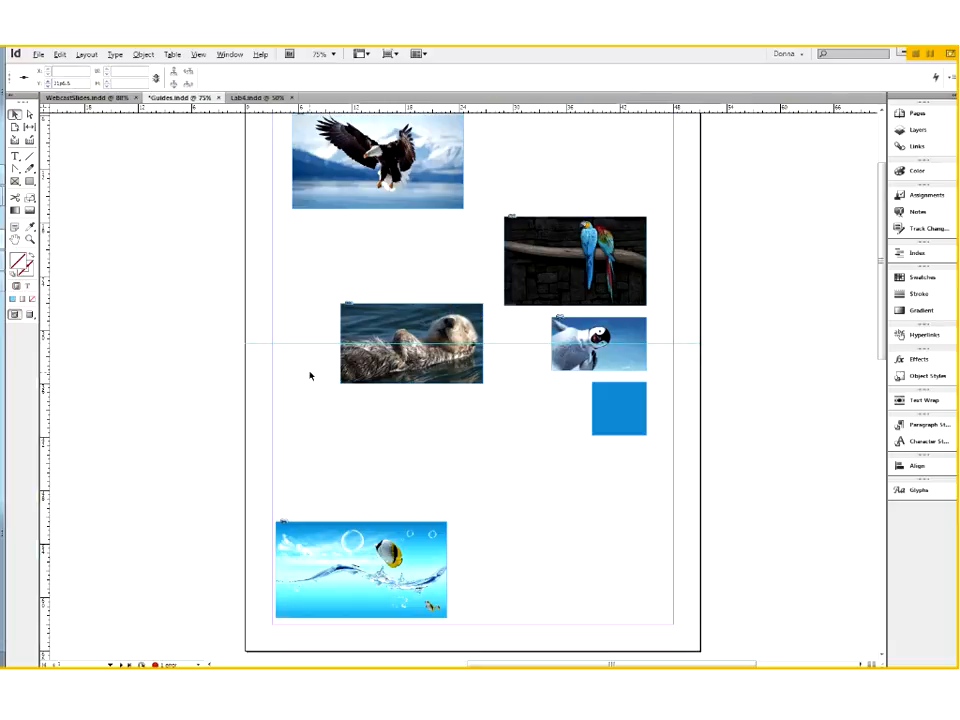
pyautogui.click(476, 370)
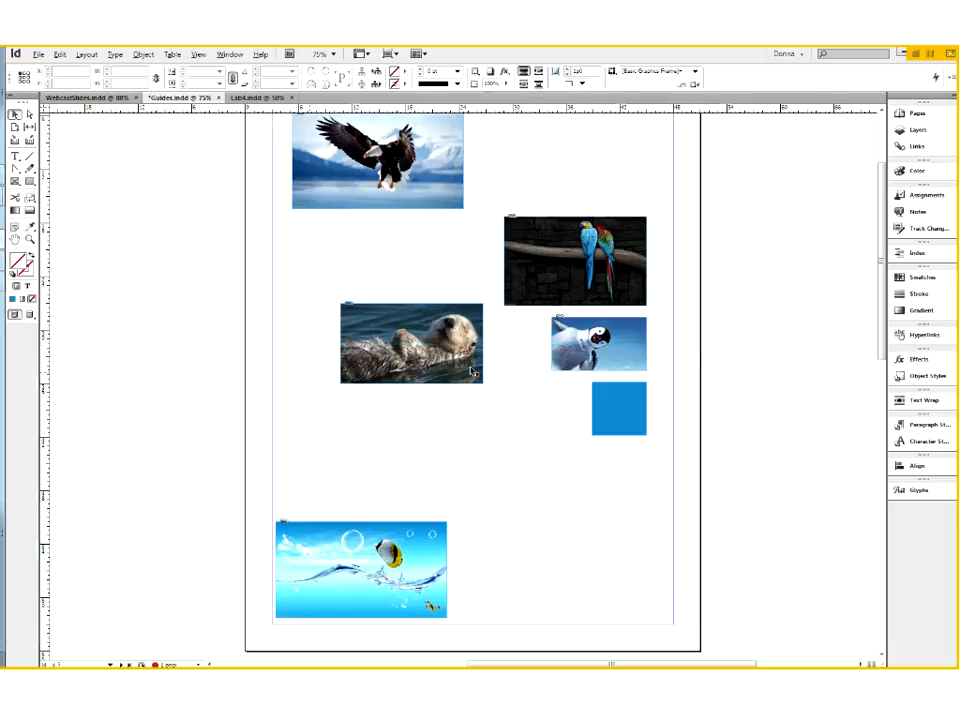
pyautogui.moveTo(476, 370); pyautogui.dragTo(481, 383)
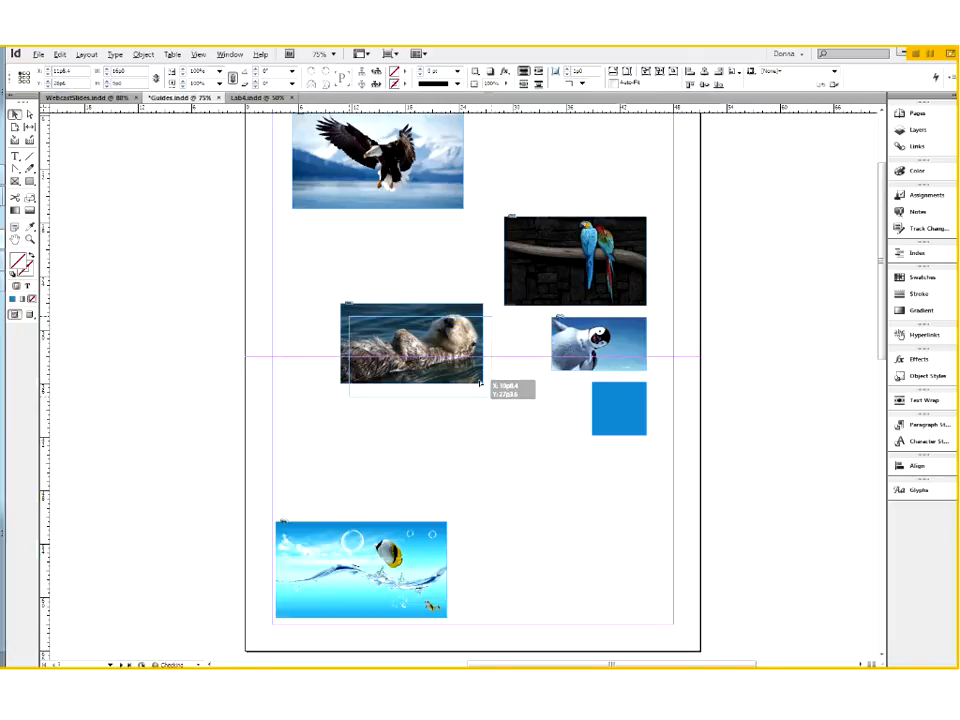
pyautogui.moveTo(481, 383); pyautogui.dragTo(481, 383)
pyautogui.moveTo(481, 383); pyautogui.dragTo(481, 383)
# Step: Centre the otter photo horizontally and vertically on the page using the smart guides
pyautogui.moveTo(481, 383); pyautogui.dragTo(533, 433)
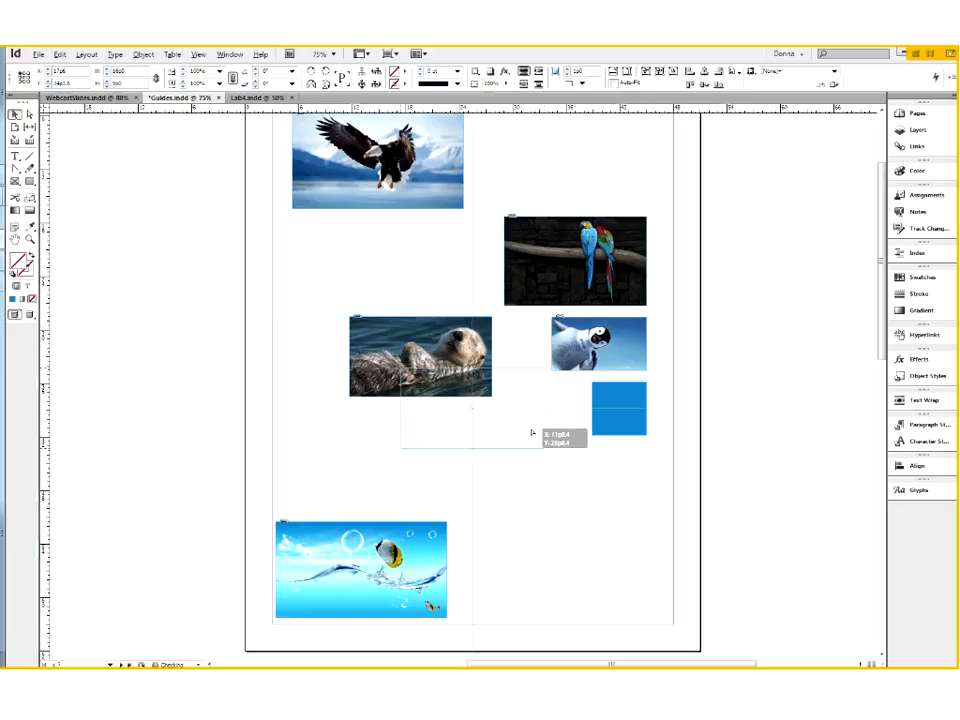
pyautogui.moveTo(532, 432); pyautogui.dragTo(532, 382)
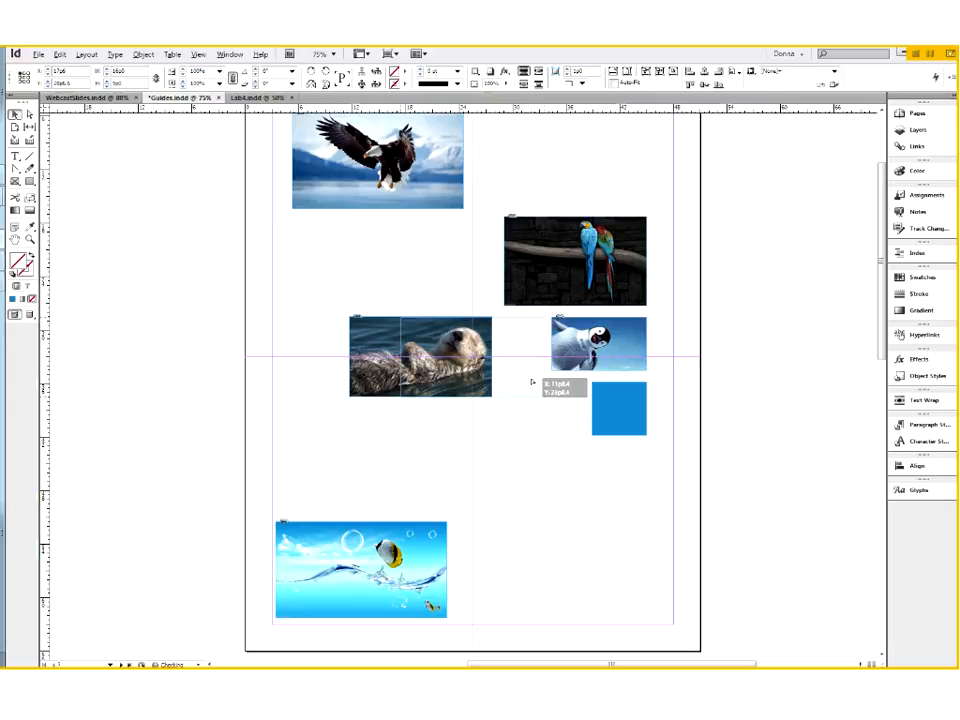
pyautogui.moveTo(532, 382); pyautogui.dragTo(532, 382)
pyautogui.moveTo(532, 382); pyautogui.dragTo(532, 382)
# Step: Test the otter photo's position beneath the eagle photo, and place it just above the tropical fish photo
pyautogui.moveTo(506, 332); pyautogui.dragTo(451, 242)
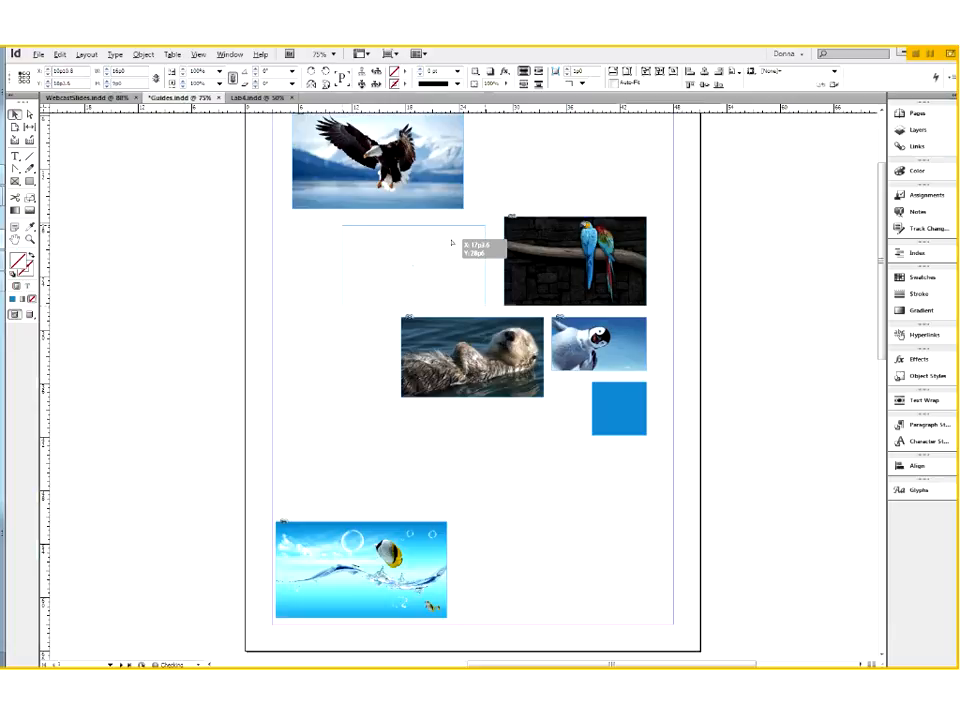
pyautogui.moveTo(451, 242); pyautogui.dragTo(453, 242)
pyautogui.moveTo(451, 242); pyautogui.dragTo(453, 232)
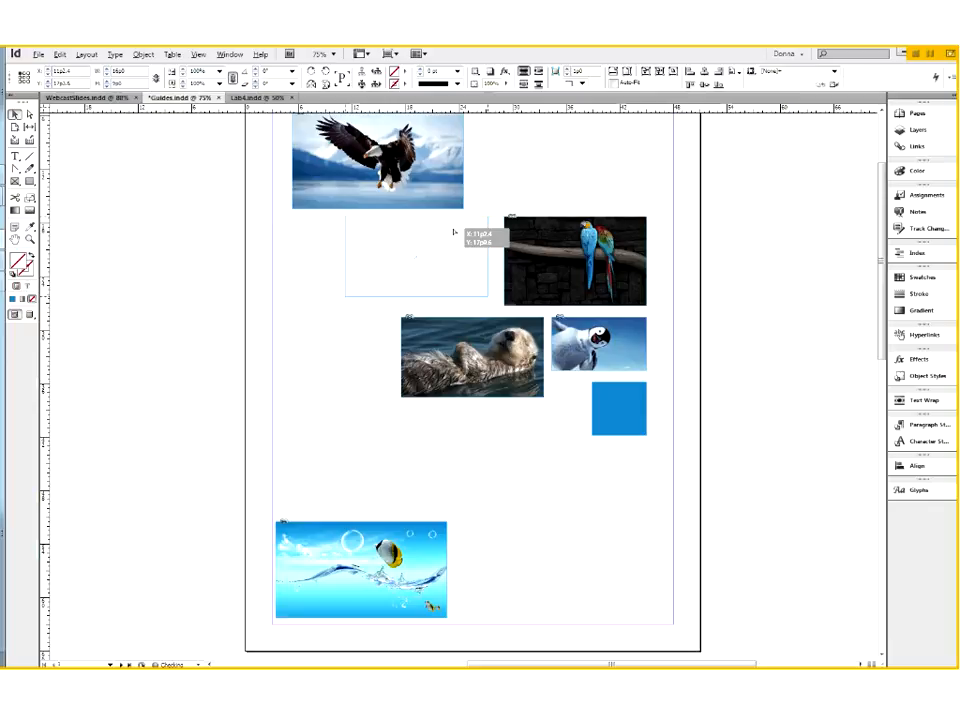
pyautogui.moveTo(453, 232); pyautogui.dragTo(396, 432)
# Step: Reposition the penguin photo and blue square beneath the parrot photo with equal vertical gaps and aligned right edges
pyautogui.moveTo(618, 412)
pyautogui.mouseDown()
pyautogui.moveTo(631, 417)
pyautogui.moveTo(632, 400)
pyautogui.mouseUp()
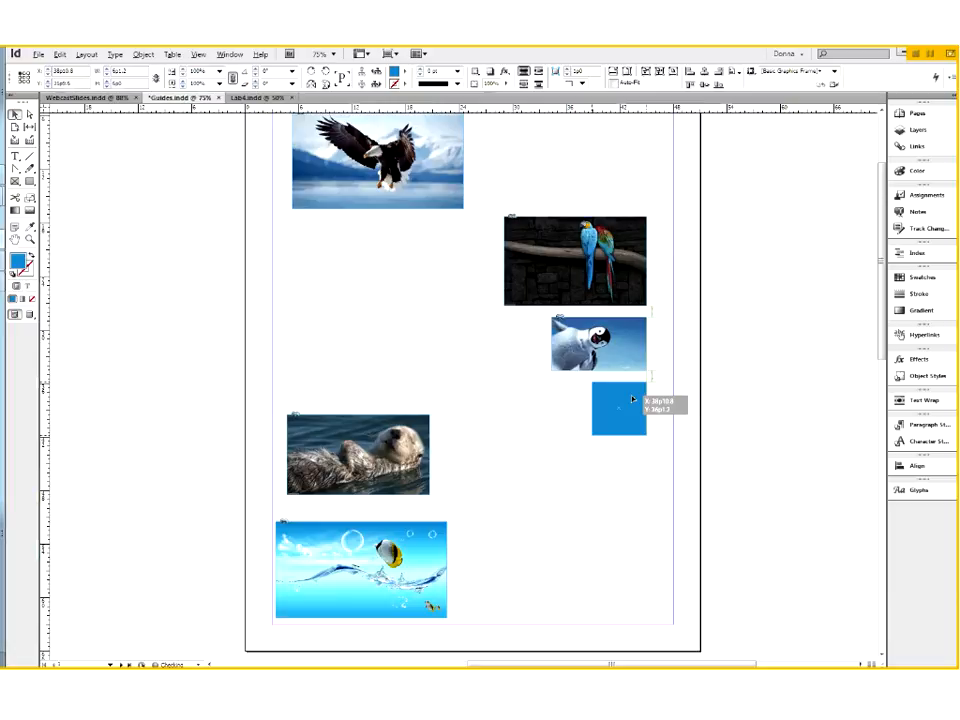
pyautogui.moveTo(632, 400); pyautogui.dragTo(634, 398)
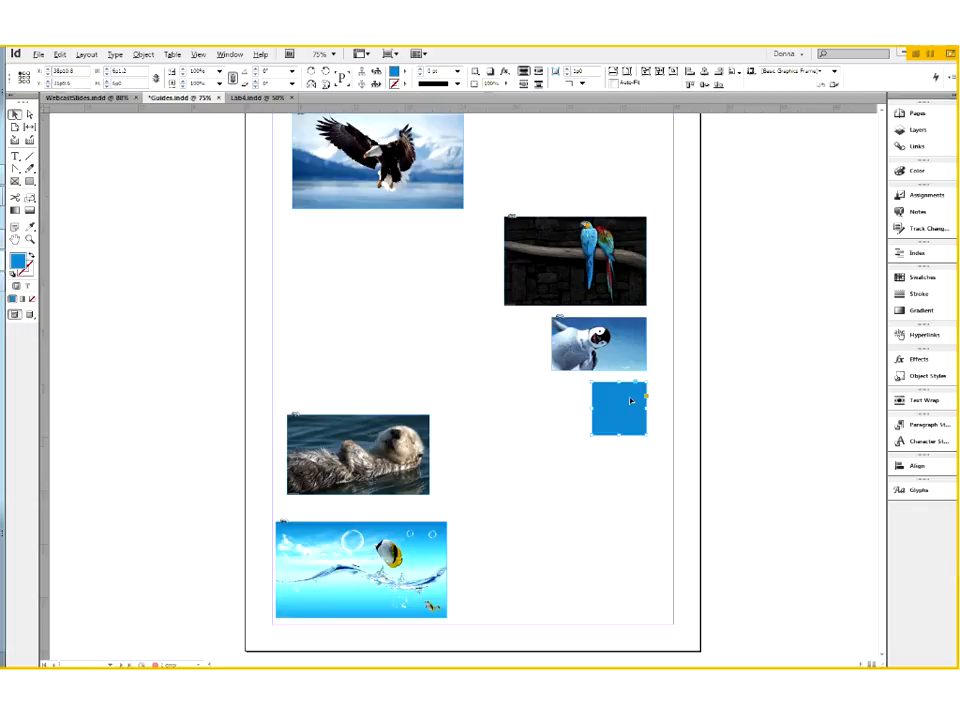
pyautogui.moveTo(631, 400); pyautogui.dragTo(628, 459)
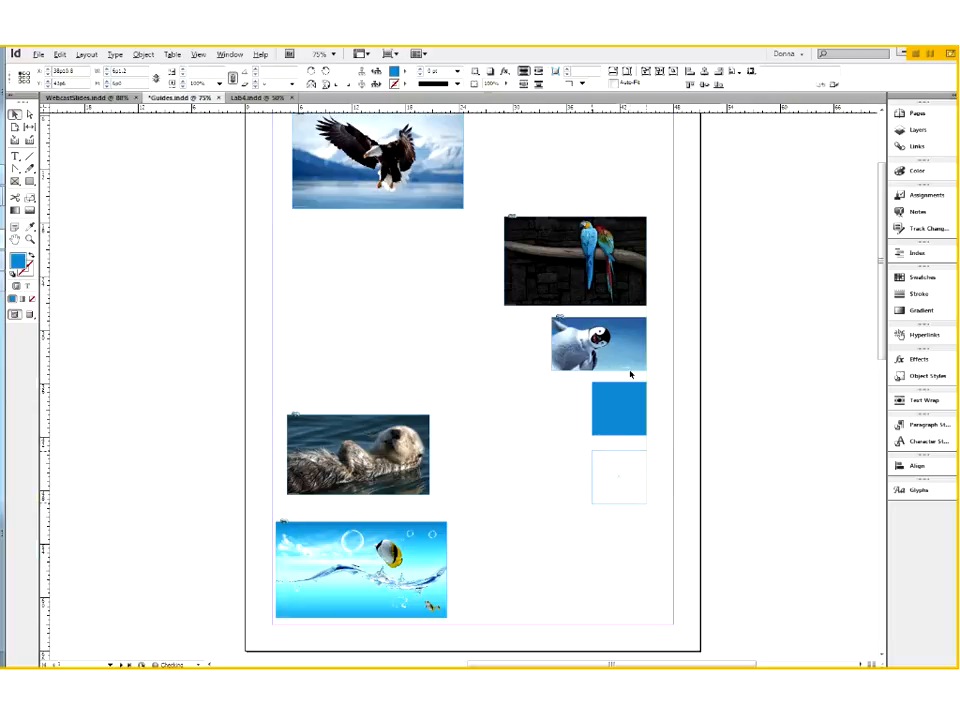
pyautogui.moveTo(636, 335); pyautogui.dragTo(635, 321)
pyautogui.moveTo(628, 465); pyautogui.dragTo(630, 398)
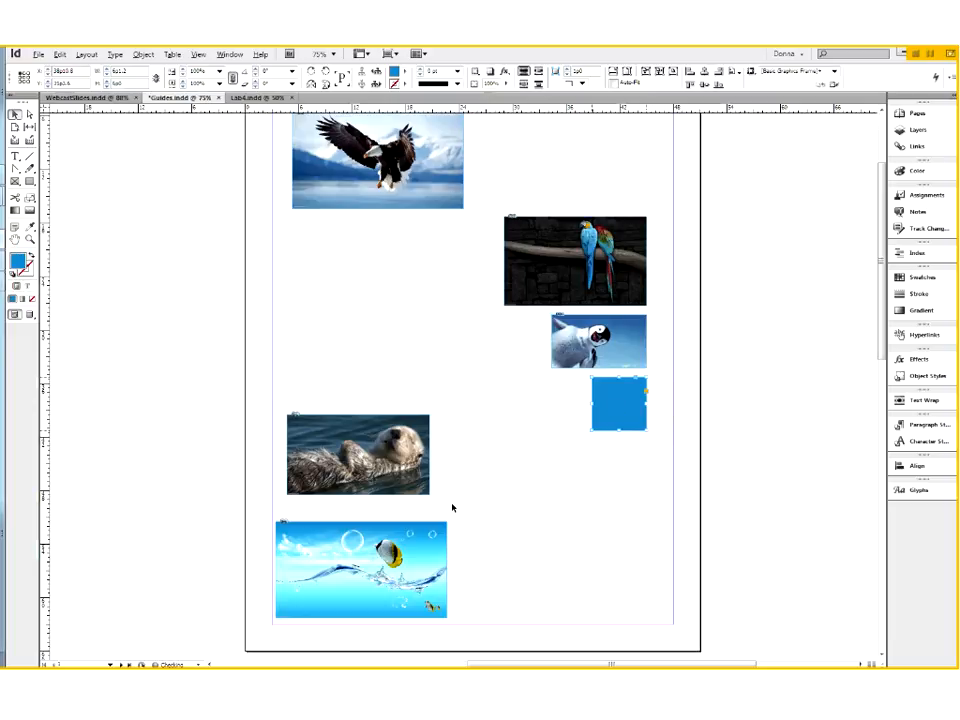
# Step: Move the otter photo beneath the blue square, matching the vertical gap above and aligning its right edge with the column
pyautogui.moveTo(420, 430); pyautogui.dragTo(639, 455)
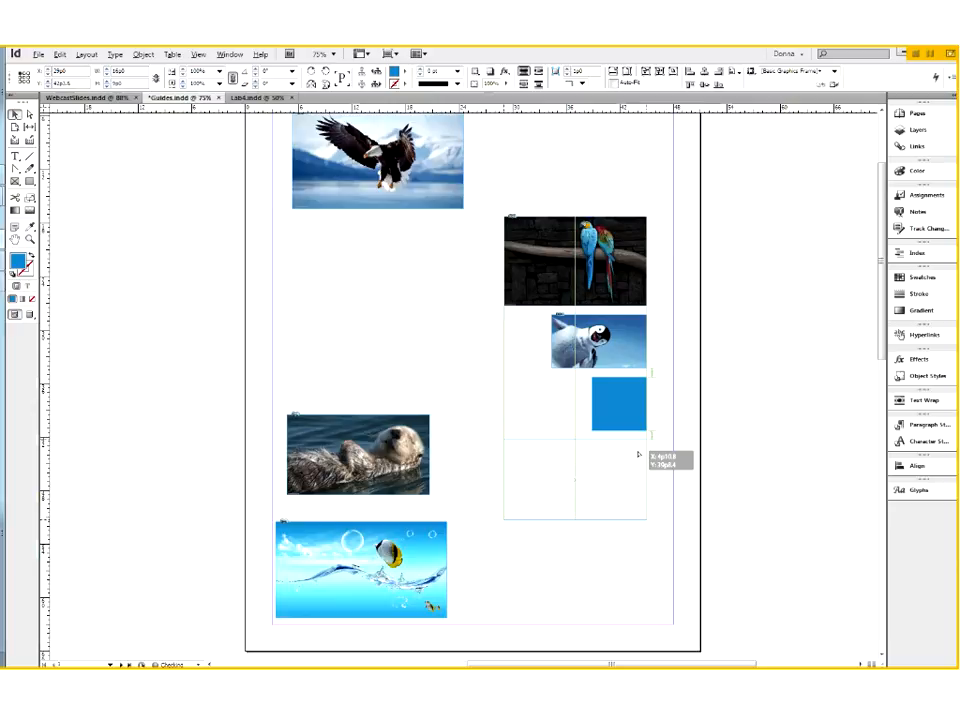
pyautogui.moveTo(638, 454); pyautogui.dragTo(640, 448)
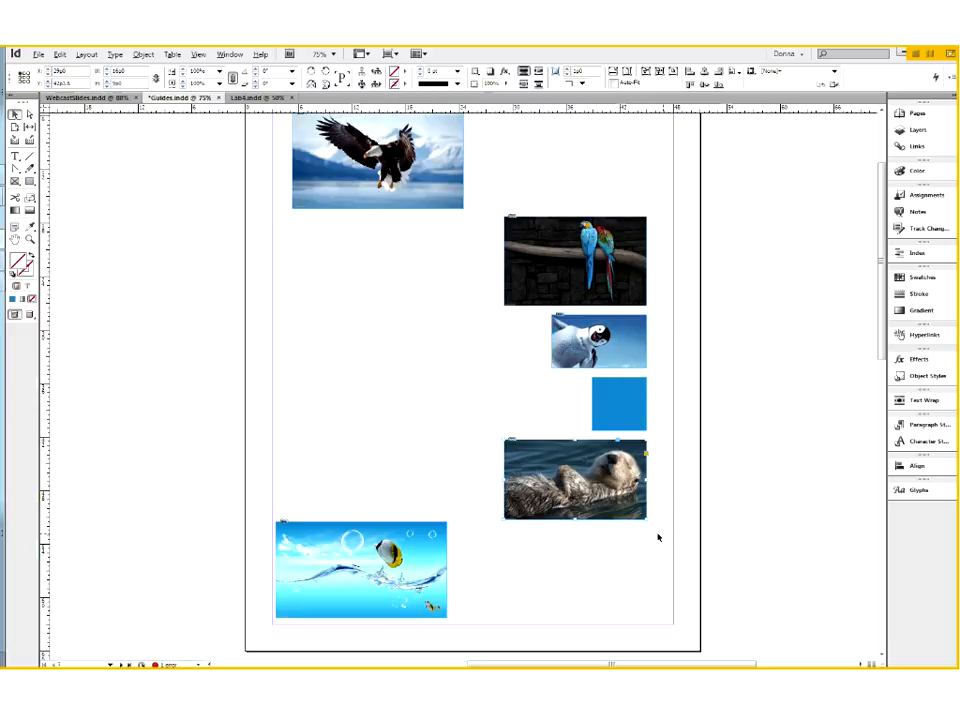
pyautogui.click(663, 426)
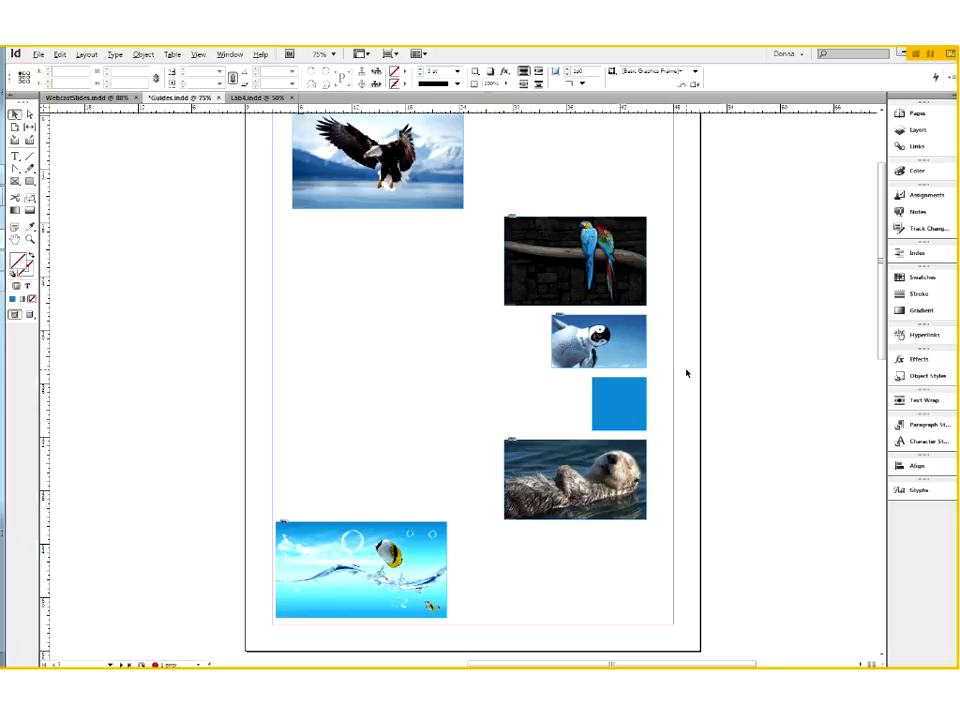
# Step: Draw a tall rectangle about 4p3.6 wide and 9p0 high in the page's left half and fill it with blue
pyautogui.click(429, 537)
pyautogui.click(429, 537)
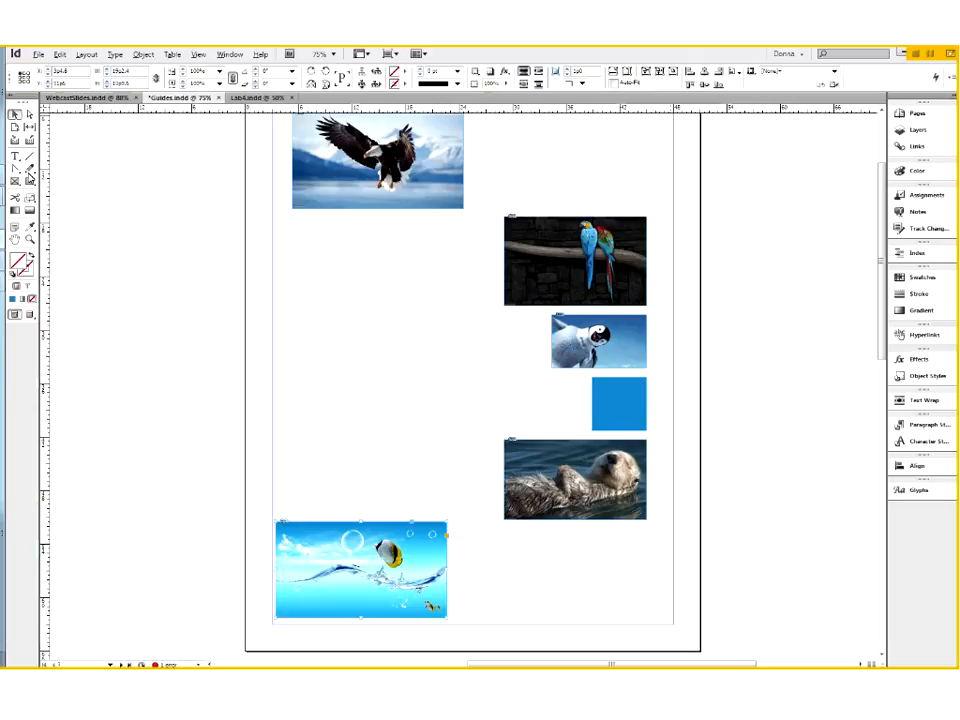
pyautogui.click(29, 182)
pyautogui.click(55, 182)
pyautogui.moveTo(298, 288)
pyautogui.mouseDown()
pyautogui.moveTo(311, 349)
pyautogui.moveTo(336, 366)
pyautogui.mouseUp()
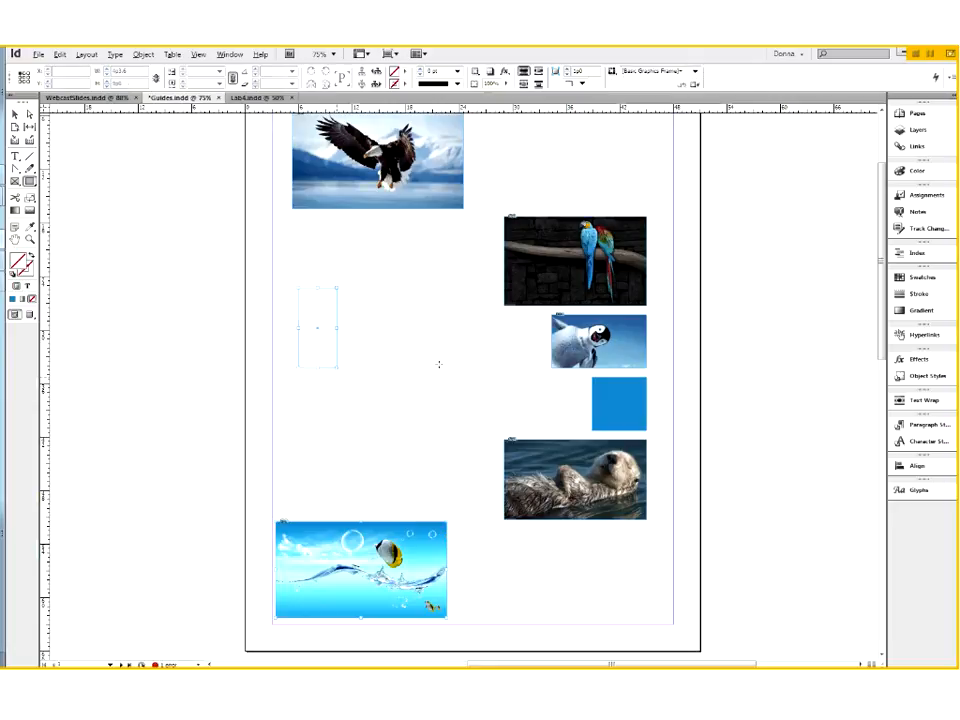
pyautogui.click(13, 299)
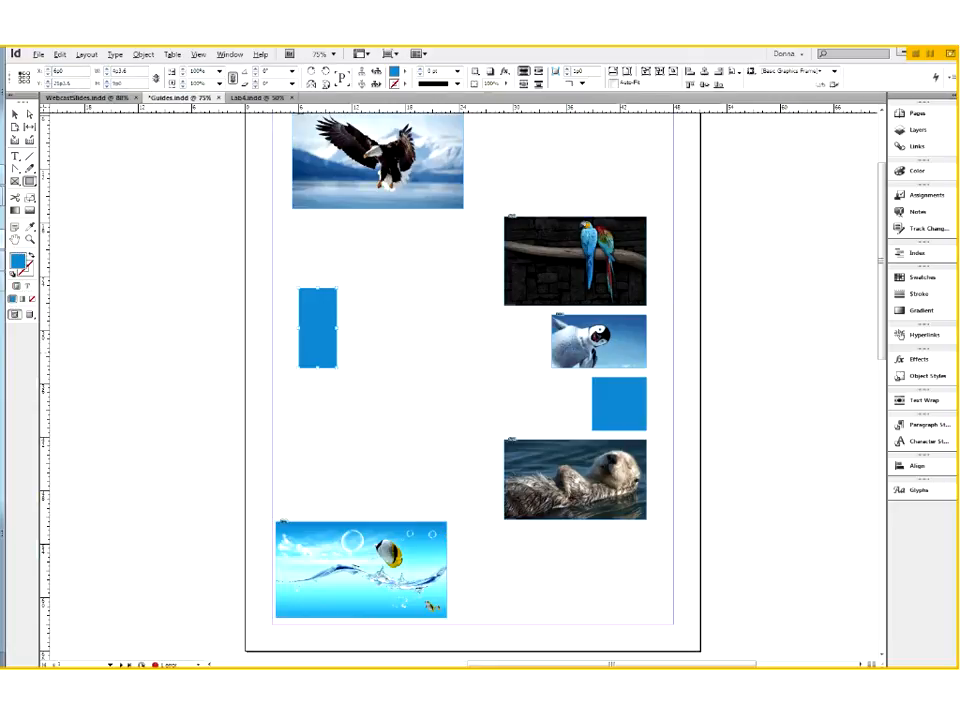
# Step: Draw two more blue-filled rectangles near the first, about 4p3.6 by 7p10.8 and 7p0 by 5p8.4
pyautogui.moveTo(365, 353); pyautogui.dragTo(405, 421)
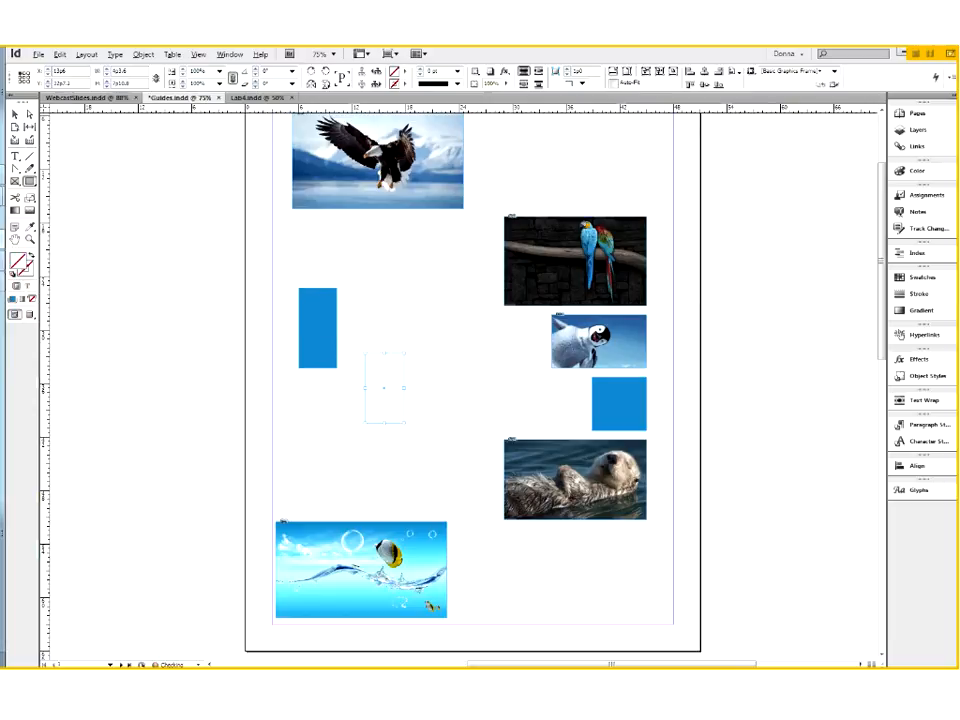
pyautogui.click(13, 299)
pyautogui.moveTo(440, 306); pyautogui.dragTo(378, 255)
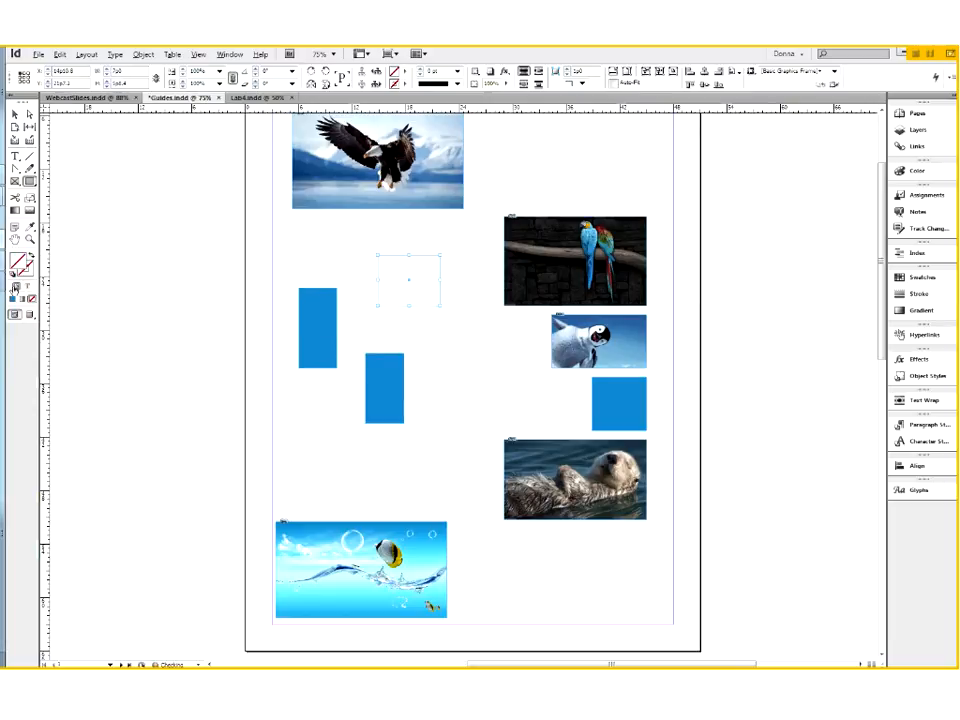
pyautogui.click(13, 299)
pyautogui.press('v')
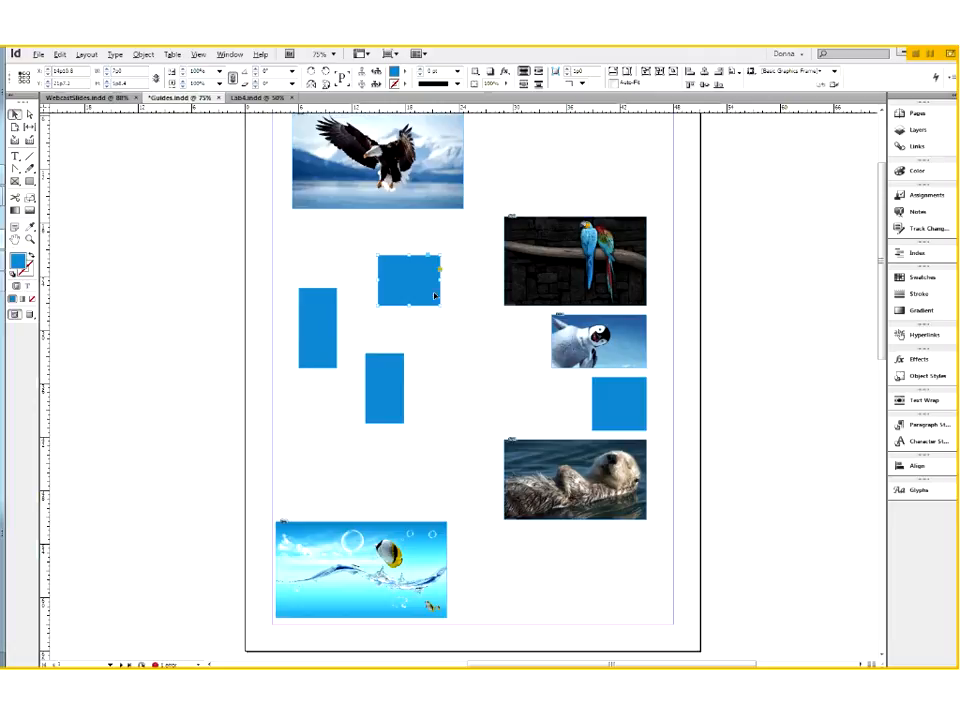
# Step: Arrange the three new blue rectangles in a row with aligned bottom edges and equal gaps between them
pyautogui.moveTo(428, 300); pyautogui.dragTo(455, 420)
pyautogui.moveTo(382, 398); pyautogui.dragTo(367, 344)
pyautogui.click(345, 454)
pyautogui.click(473, 363)
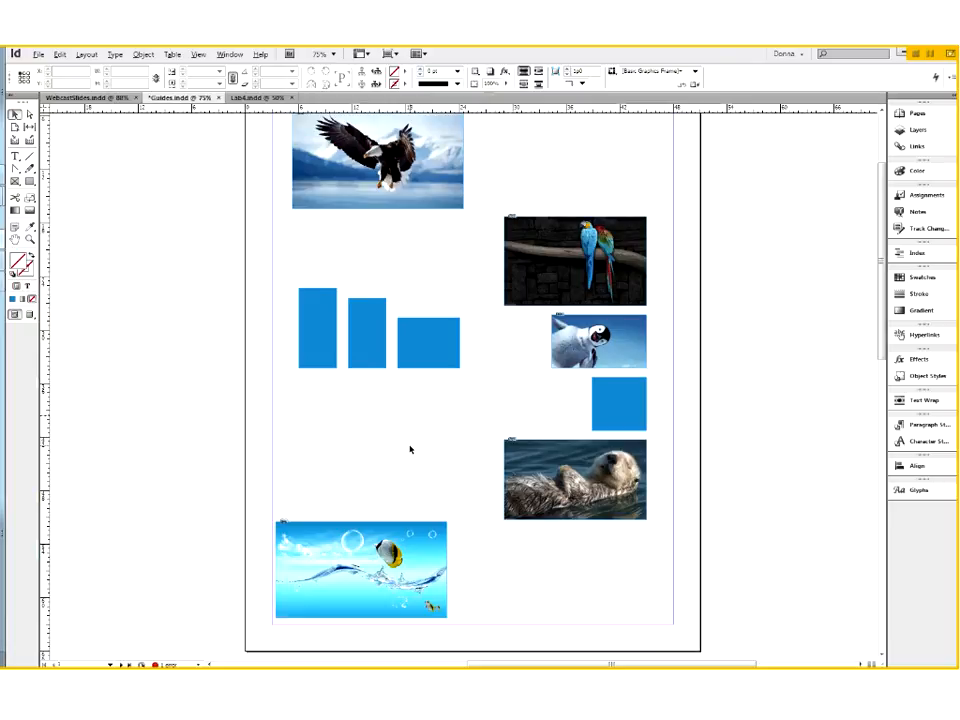
# Step: Move the eagle photo down to just above the blue rectangles and the parrot photo up beside it
pyautogui.scroll(1, 410, 449)
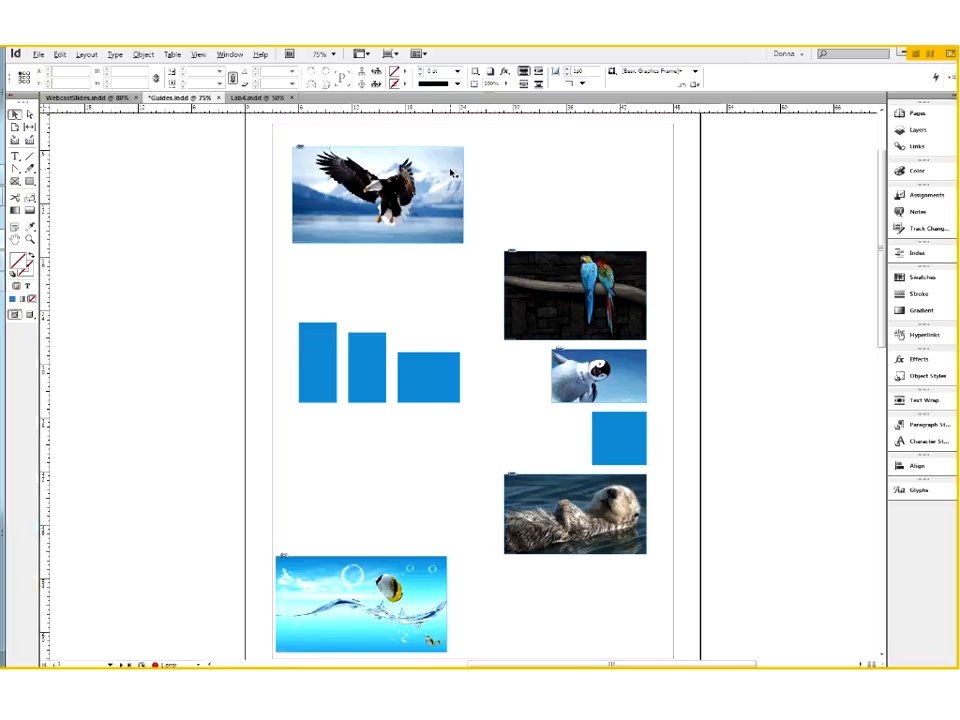
pyautogui.moveTo(448, 175); pyautogui.dragTo(463, 216)
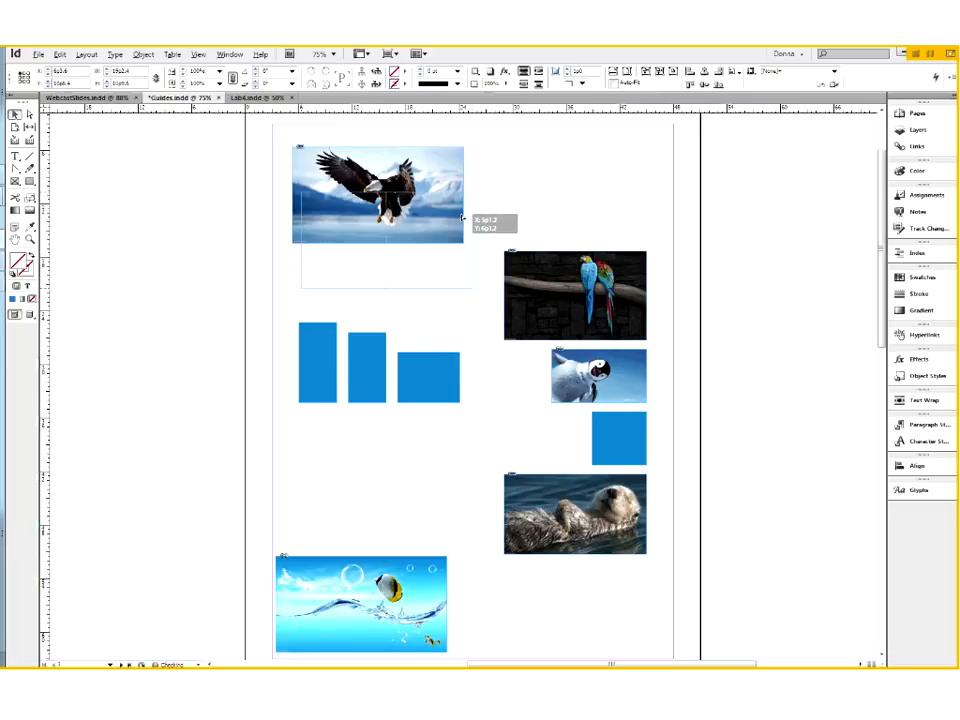
pyautogui.moveTo(463, 217)
pyautogui.mouseDown()
pyautogui.moveTo(462, 240)
pyautogui.moveTo(459, 224)
pyautogui.moveTo(469, 227)
pyautogui.mouseUp()
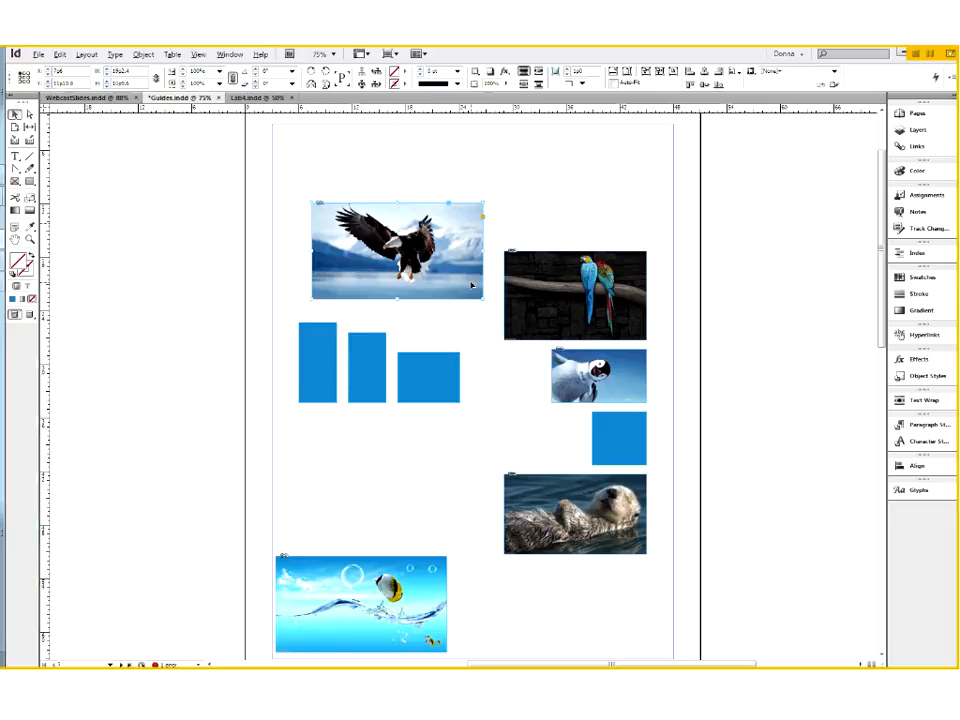
pyautogui.moveTo(471, 285); pyautogui.dragTo(447, 278)
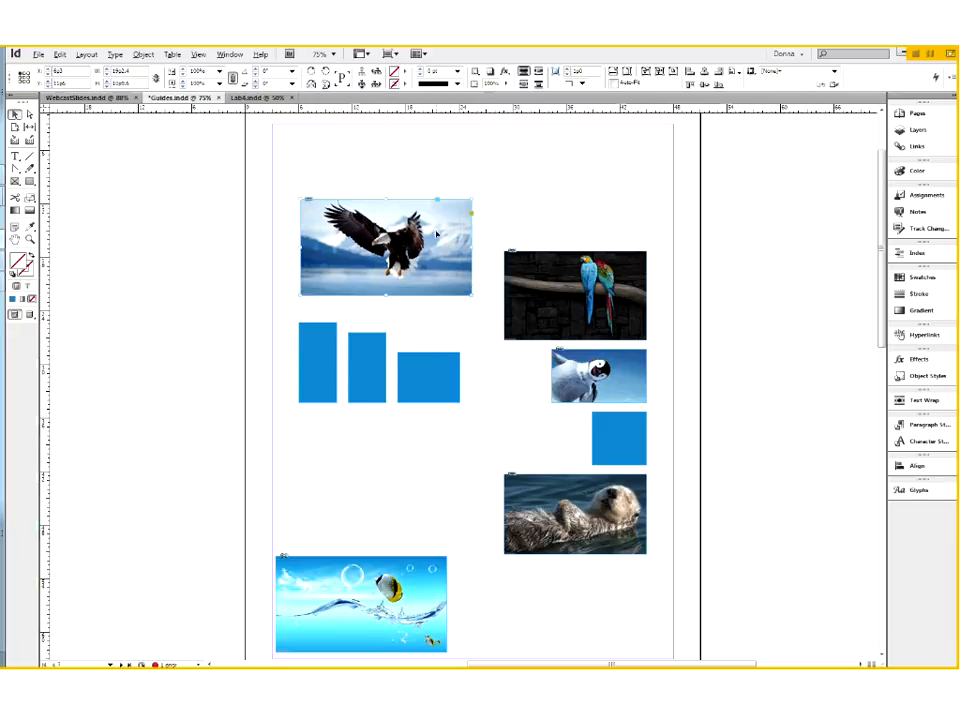
pyautogui.moveTo(520, 279); pyautogui.dragTo(530, 250)
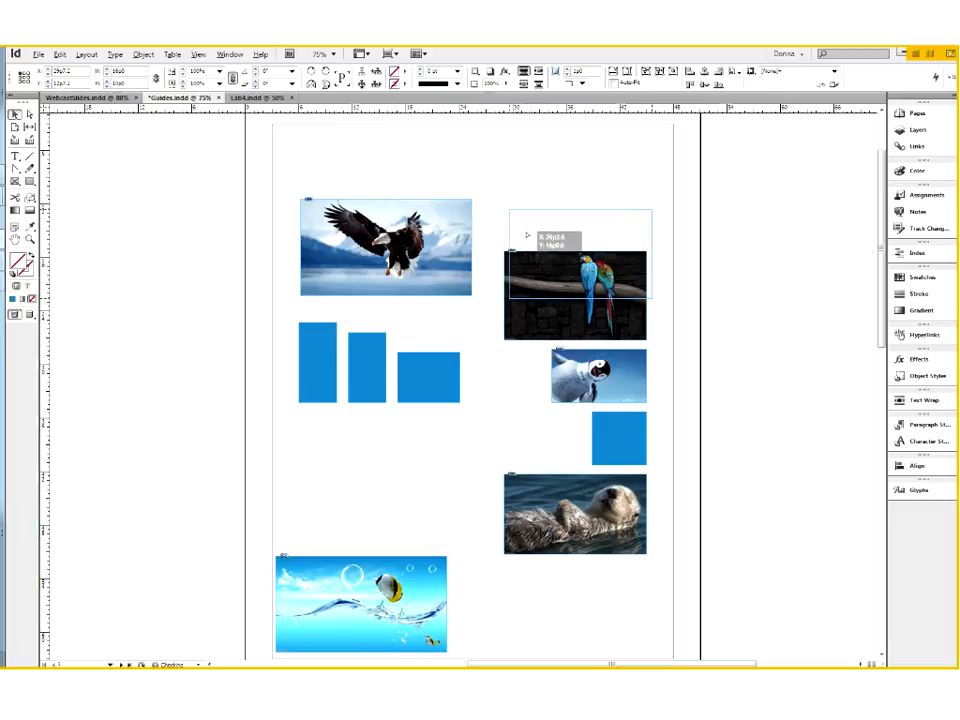
pyautogui.moveTo(527, 234); pyautogui.dragTo(527, 234)
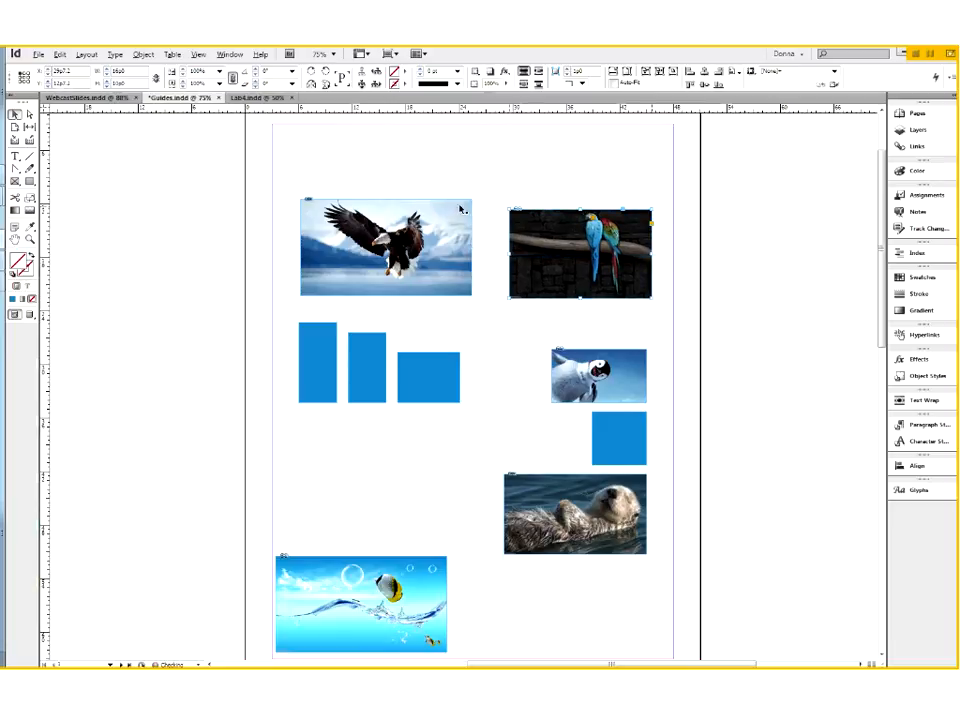
# Step: Reduce the eagle photo to about 18p4.2 by 10p4.8 and enlarge the third blue rectangle to about 8p0 wide
pyautogui.click(463, 232)
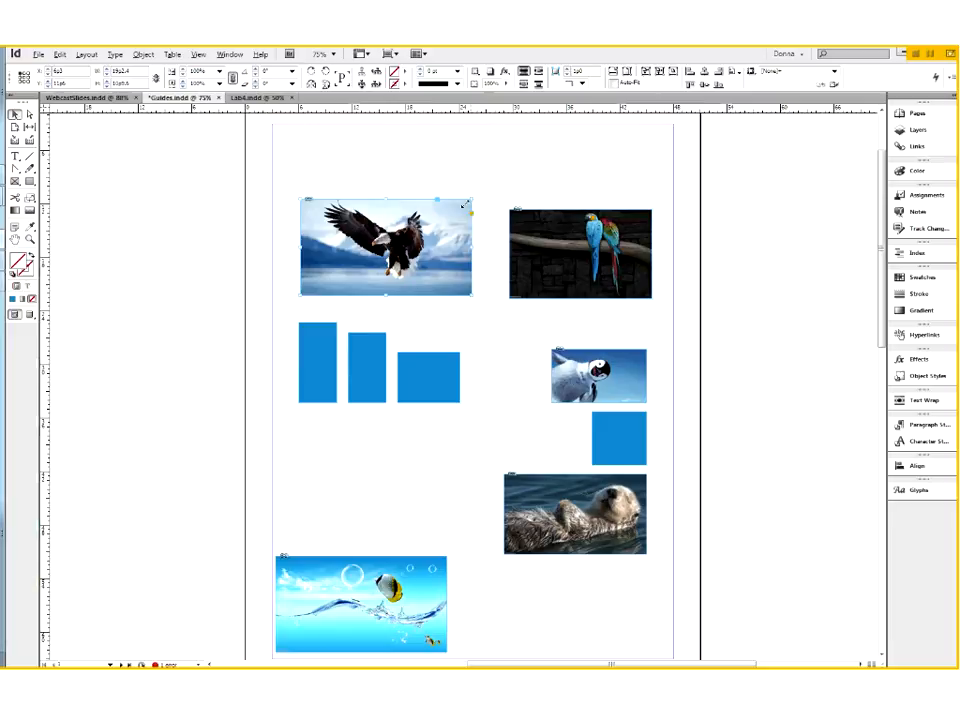
pyautogui.moveTo(470, 200); pyautogui.dragTo(465, 202)
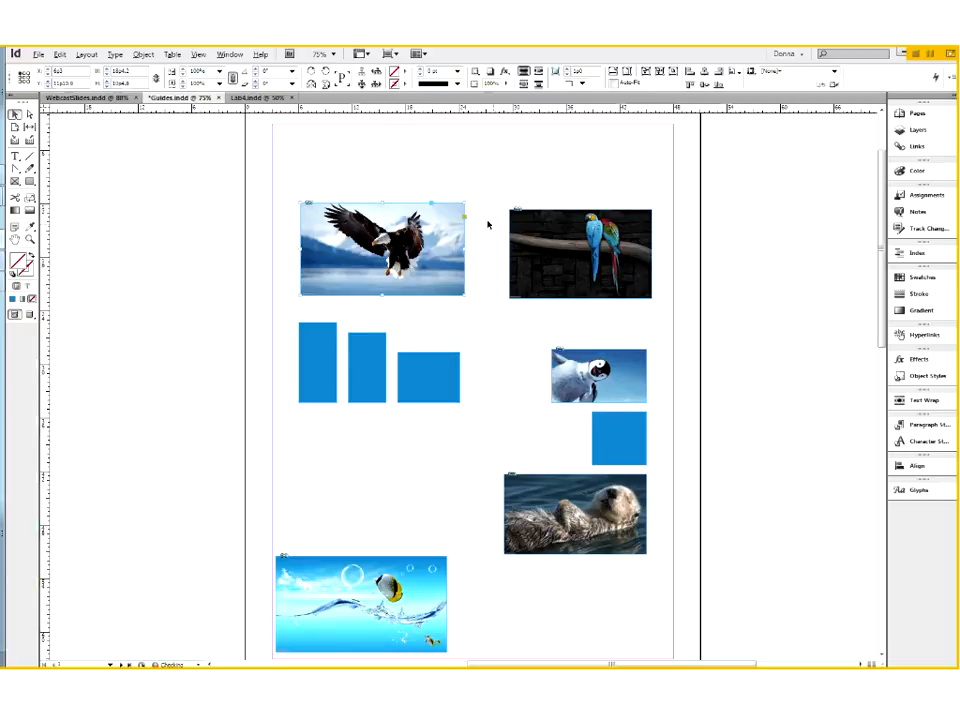
pyautogui.click(456, 354)
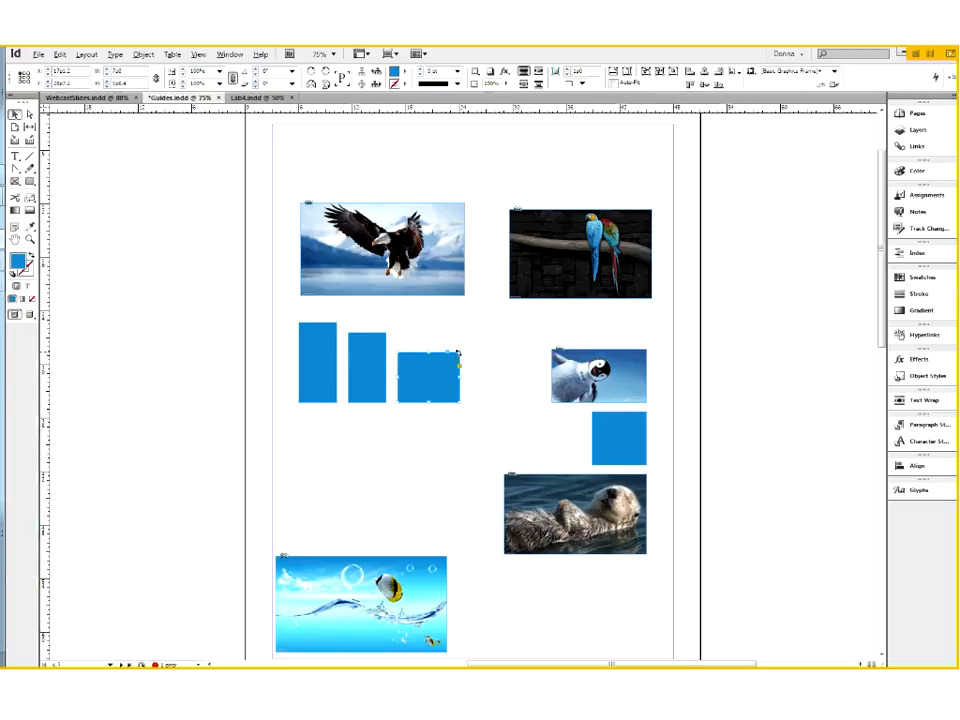
pyautogui.moveTo(459, 354)
pyautogui.mouseDown()
pyautogui.moveTo(449, 366)
pyautogui.moveTo(476, 341)
pyautogui.moveTo(467, 355)
pyautogui.moveTo(469, 345)
pyautogui.mouseUp()
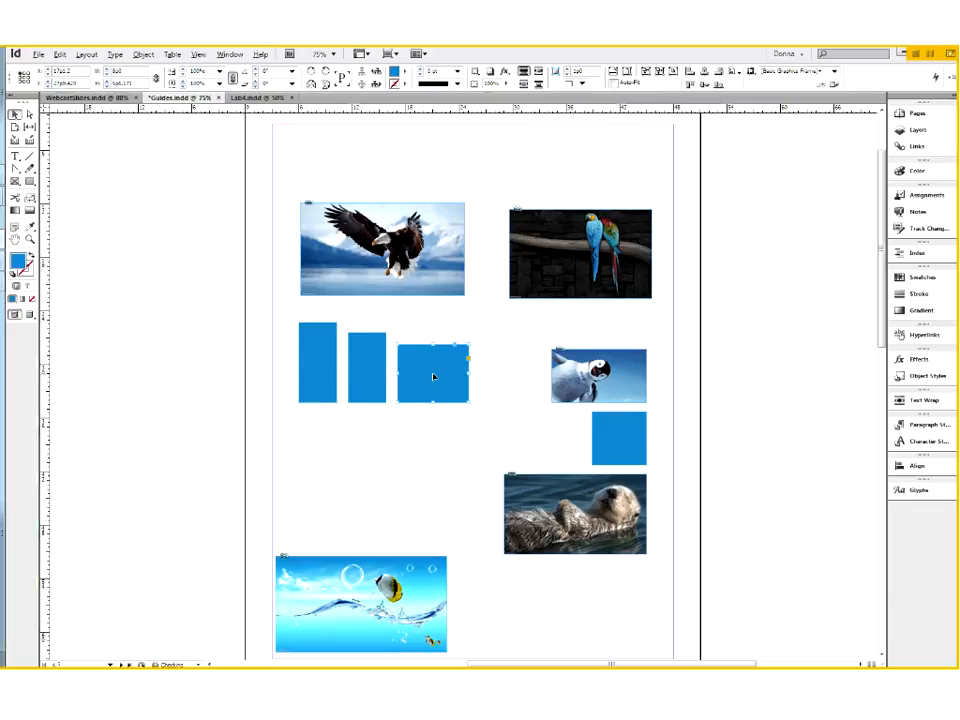
# Step: Draw a square of about 7p4.8 below the three rectangles, fill it with blue and shift it slightly down and left
pyautogui.click(30, 182)
pyautogui.press('/')
pyautogui.moveTo(329, 438)
pyautogui.mouseDown()
pyautogui.moveTo(358, 476)
pyautogui.moveTo(391, 496)
pyautogui.moveTo(380, 483)
pyautogui.mouseUp()
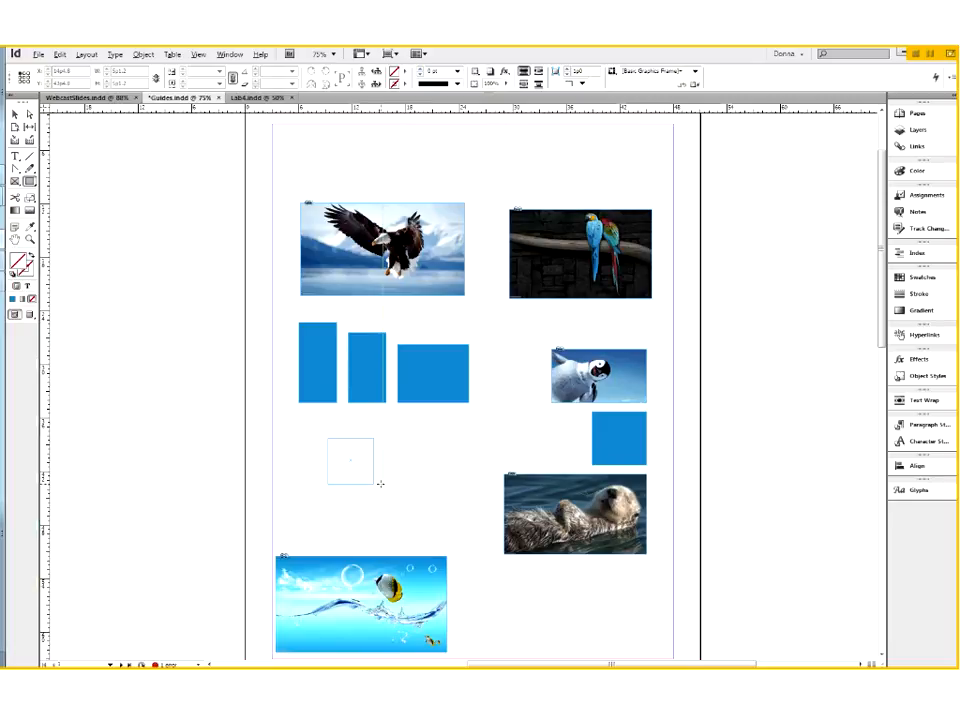
pyautogui.moveTo(380, 484)
pyautogui.mouseDown()
pyautogui.moveTo(403, 514)
pyautogui.moveTo(372, 477)
pyautogui.moveTo(394, 504)
pyautogui.mouseUp()
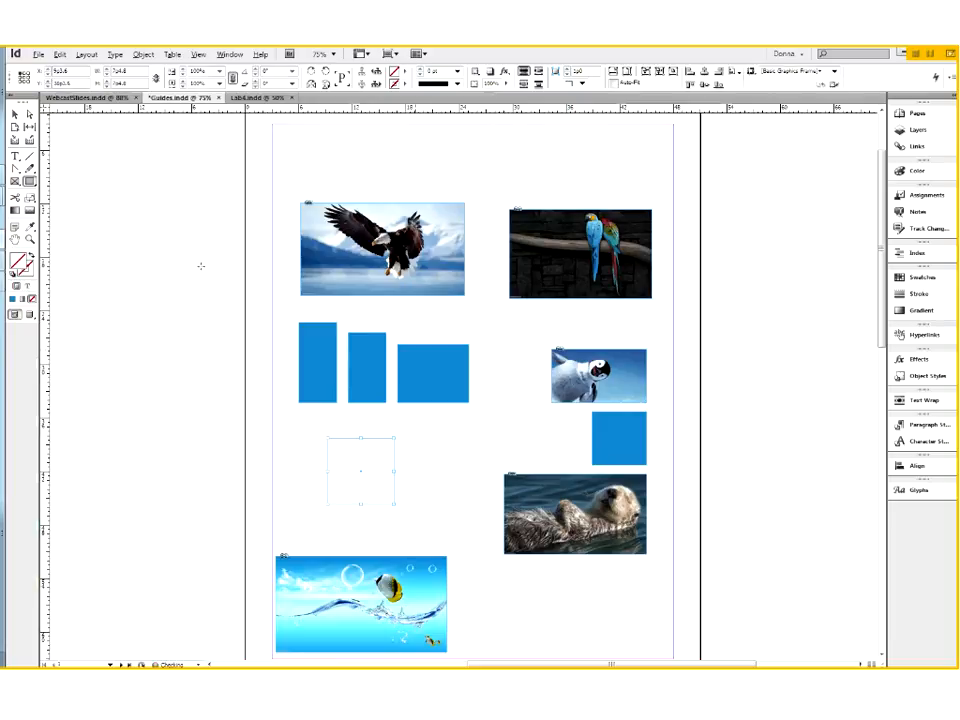
pyautogui.click(12, 299)
pyautogui.click(15, 115)
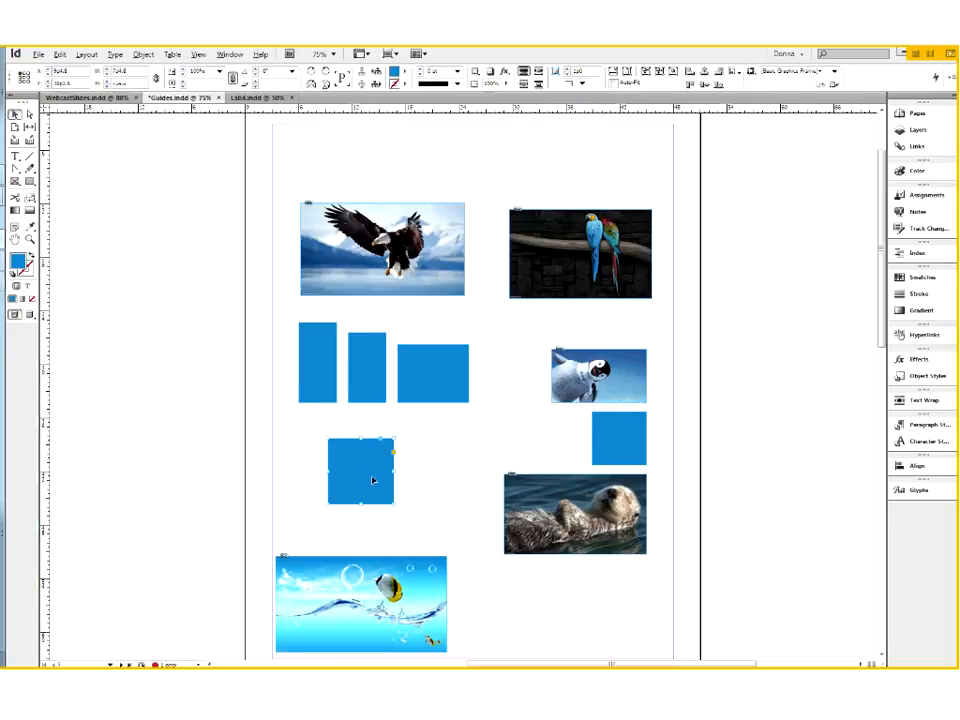
pyautogui.moveTo(373, 480); pyautogui.dragTo(363, 493)
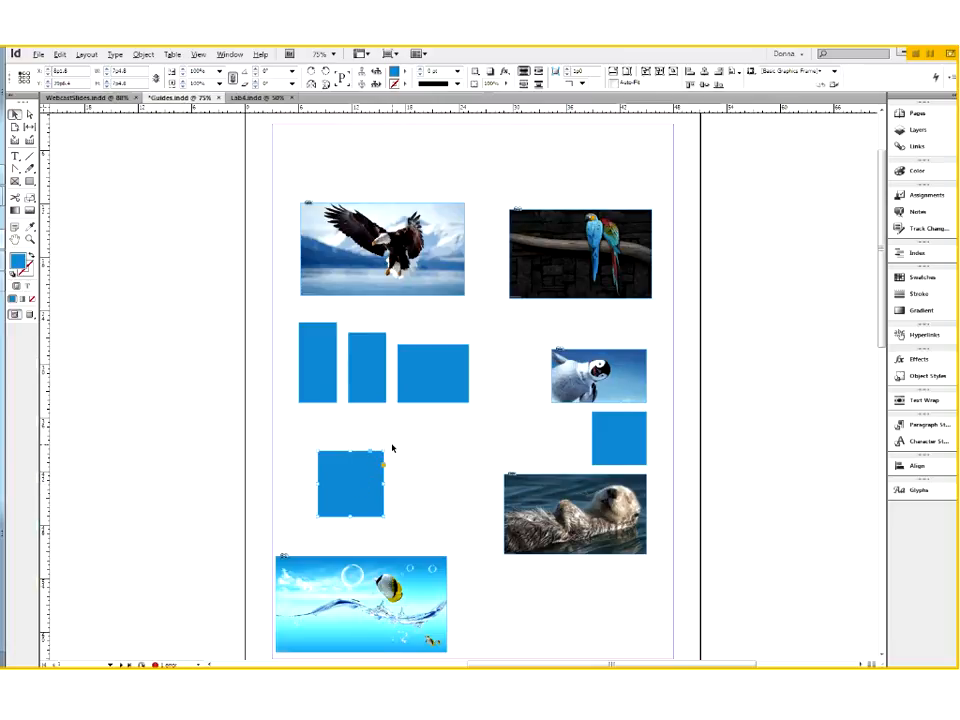
# Step: Rotate the blue square about its centre to -135° so that it stands as a diamond
pyautogui.moveTo(289, 405); pyautogui.dragTo(448, 594)
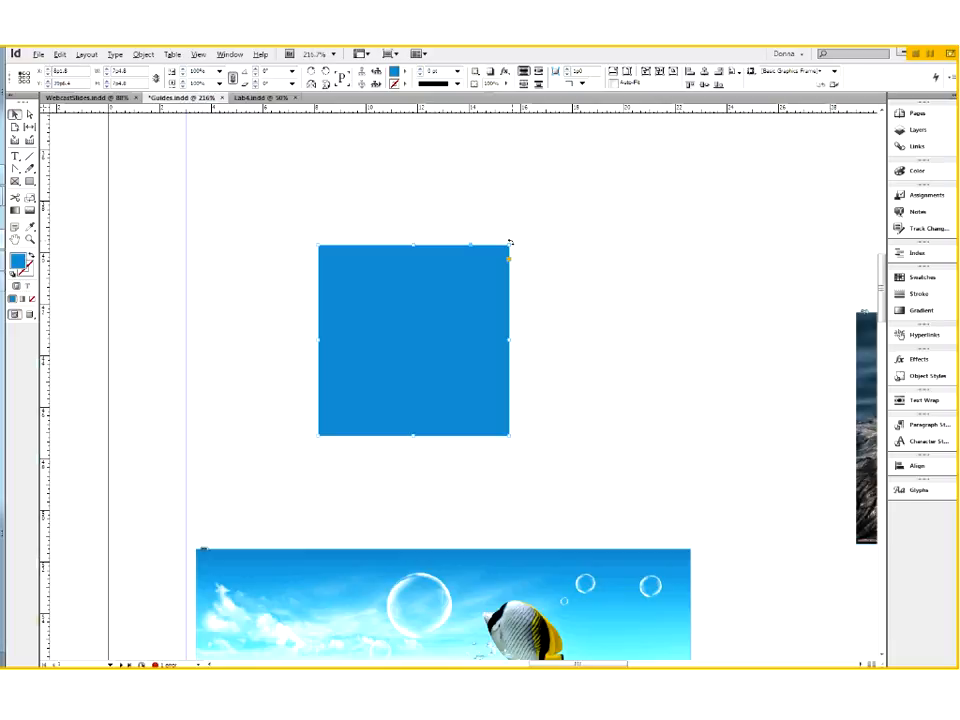
pyautogui.moveTo(510, 242); pyautogui.dragTo(531, 341)
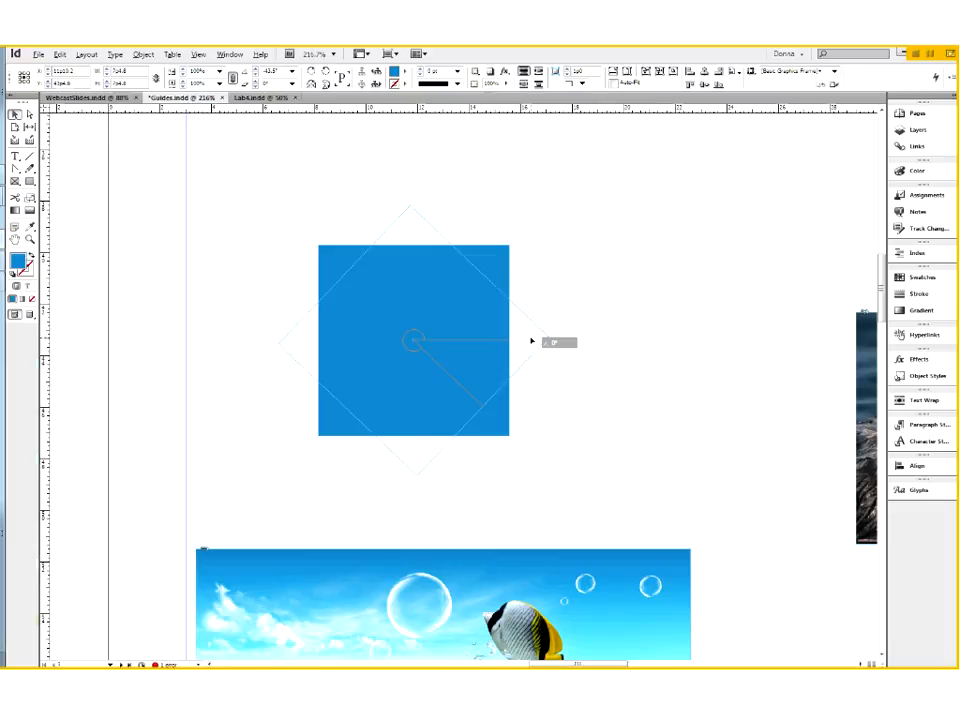
pyautogui.moveTo(531, 341); pyautogui.dragTo(450, 516)
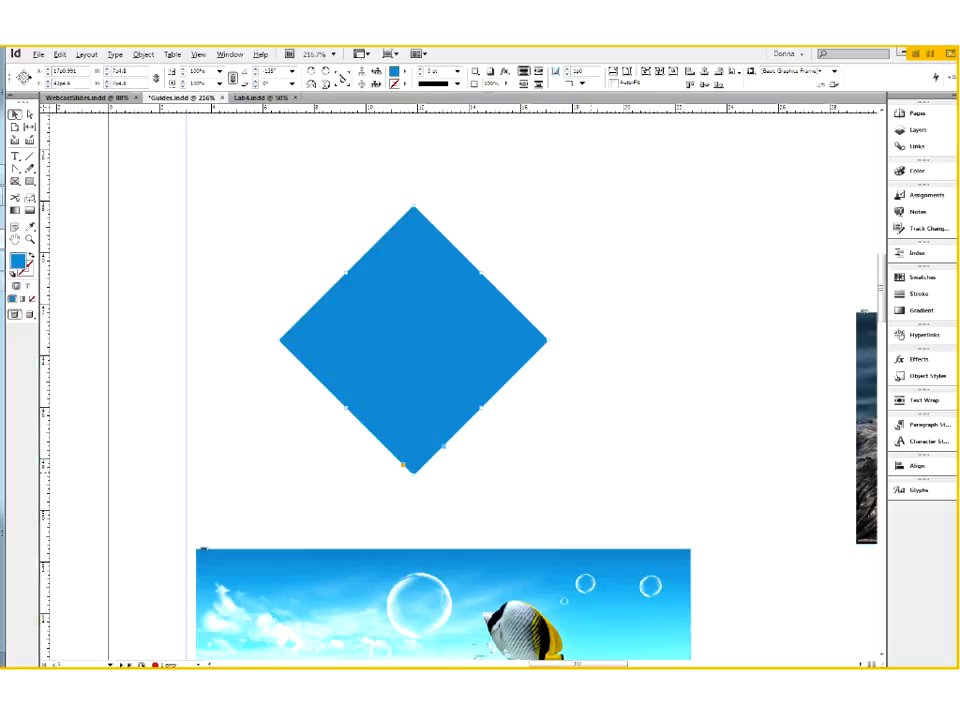
pyautogui.hotkey('ctrl', '0')
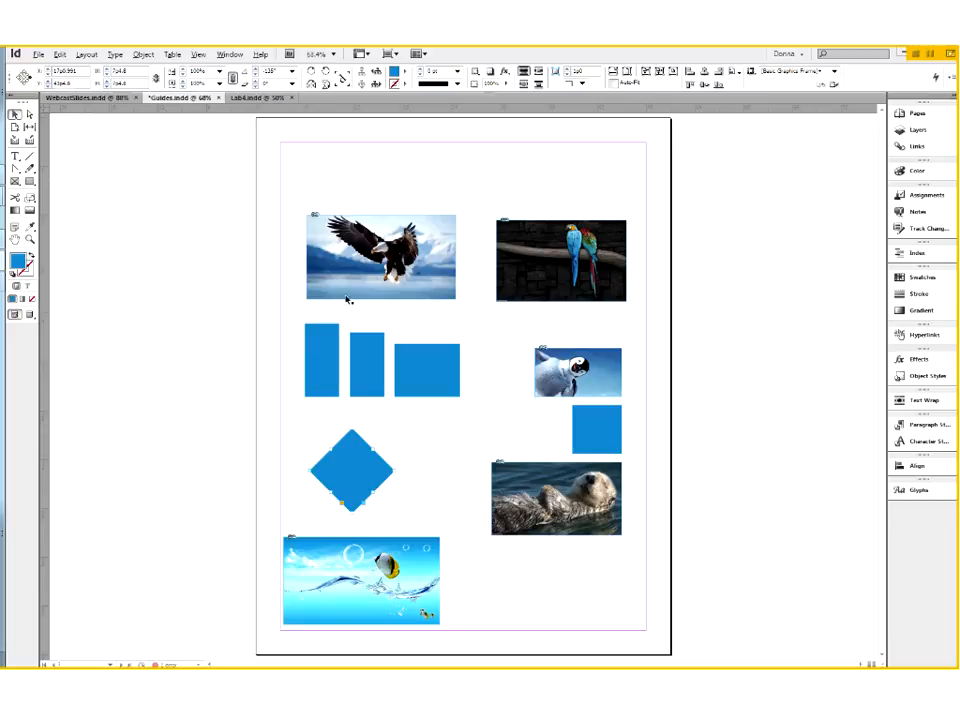
# Step: Delete the diamond and the row of three blue rectangles, and move the eagle photo down against the left margin
pyautogui.moveTo(426, 502); pyautogui.dragTo(304, 404)
pyautogui.press('Delete')
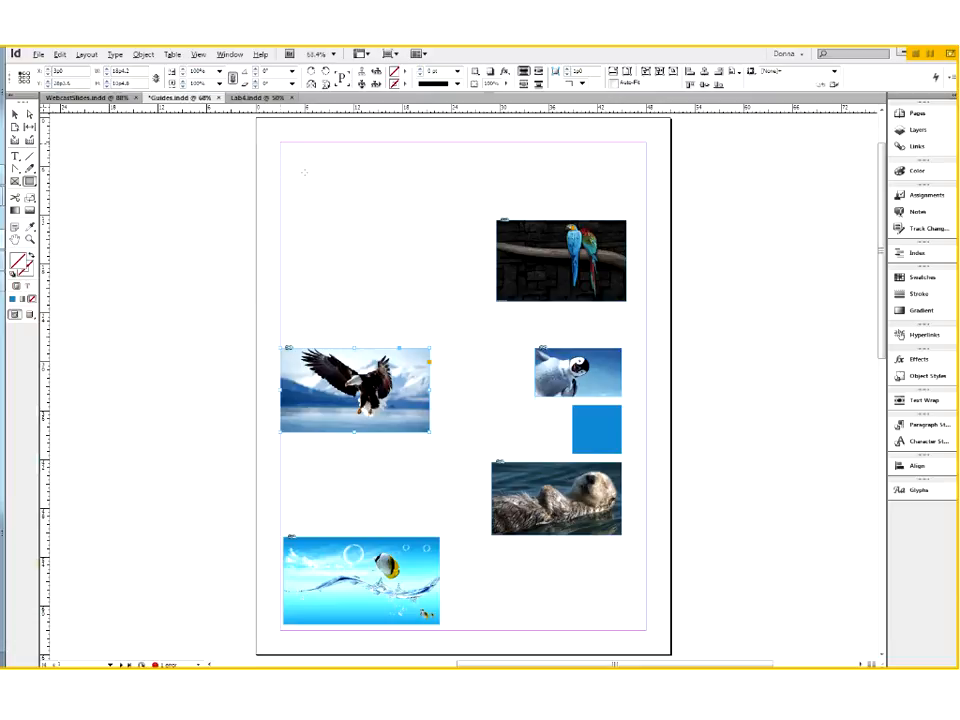
pyautogui.moveTo(280, 142); pyautogui.dragTo(308, 181)
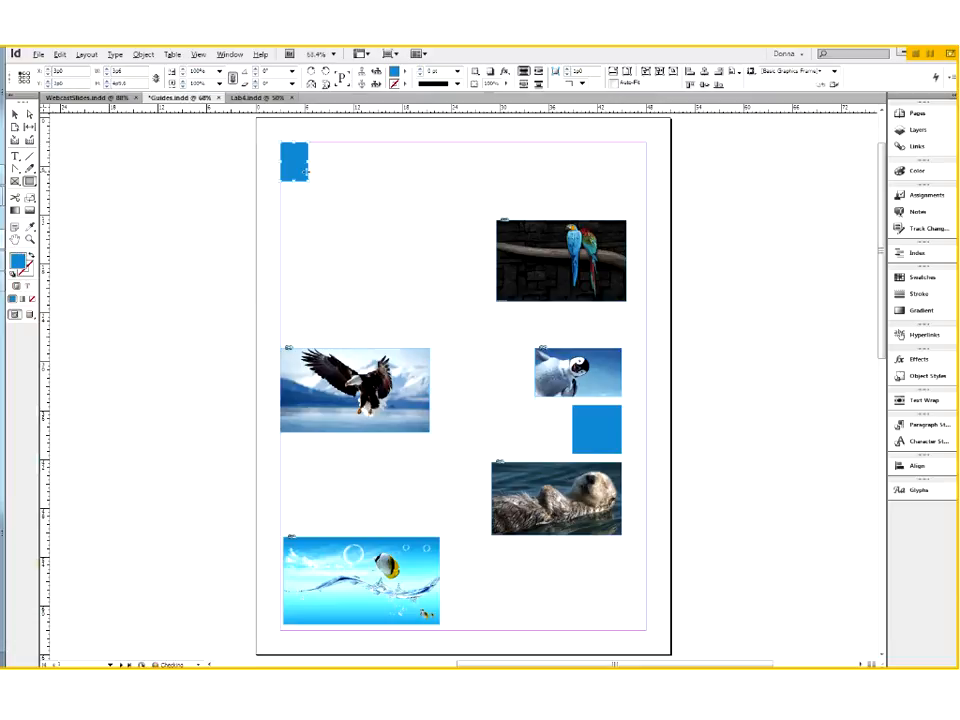
pyautogui.click(15, 115)
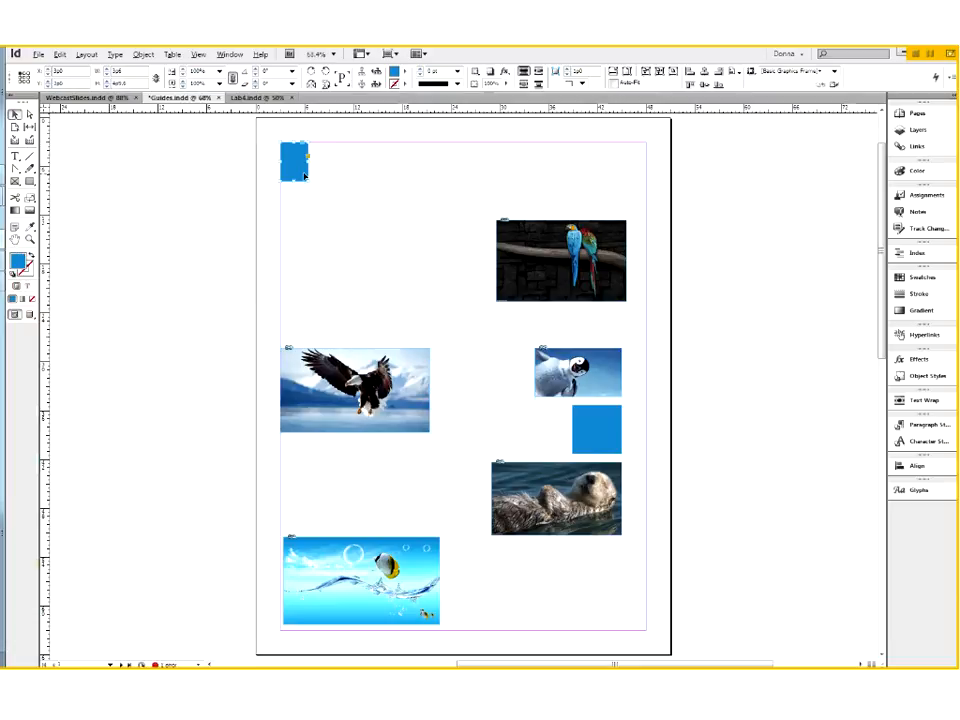
pyautogui.moveTo(300, 170); pyautogui.dragTo(247, 253)
pyautogui.press('Delete')
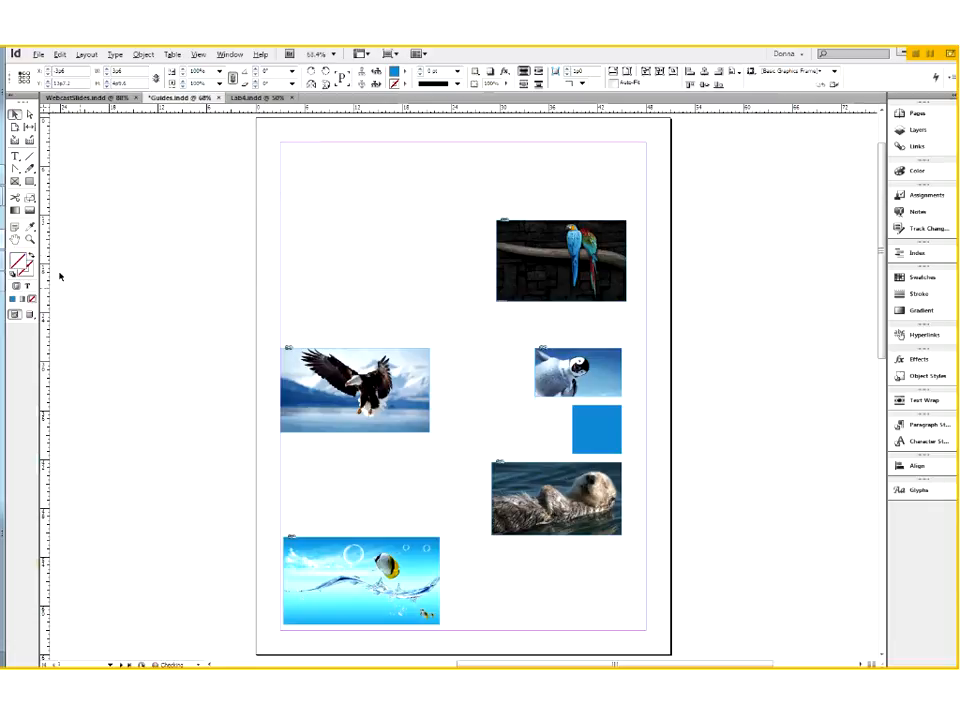
# Step: Draw a square of about 4p2.1, fill it with blue and place it in the top-left corner of the page margins
pyautogui.click(30, 182)
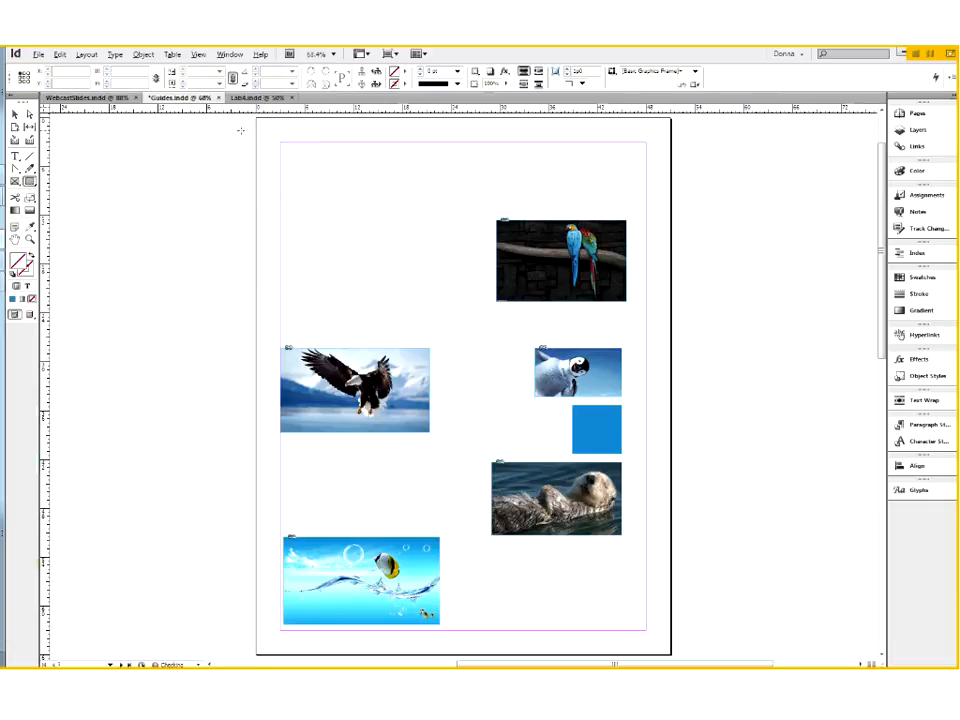
pyautogui.moveTo(320, 193)
pyautogui.mouseDown()
pyautogui.moveTo(347, 236)
pyautogui.moveTo(355, 228)
pyautogui.mouseUp()
pyautogui.click(22, 300)
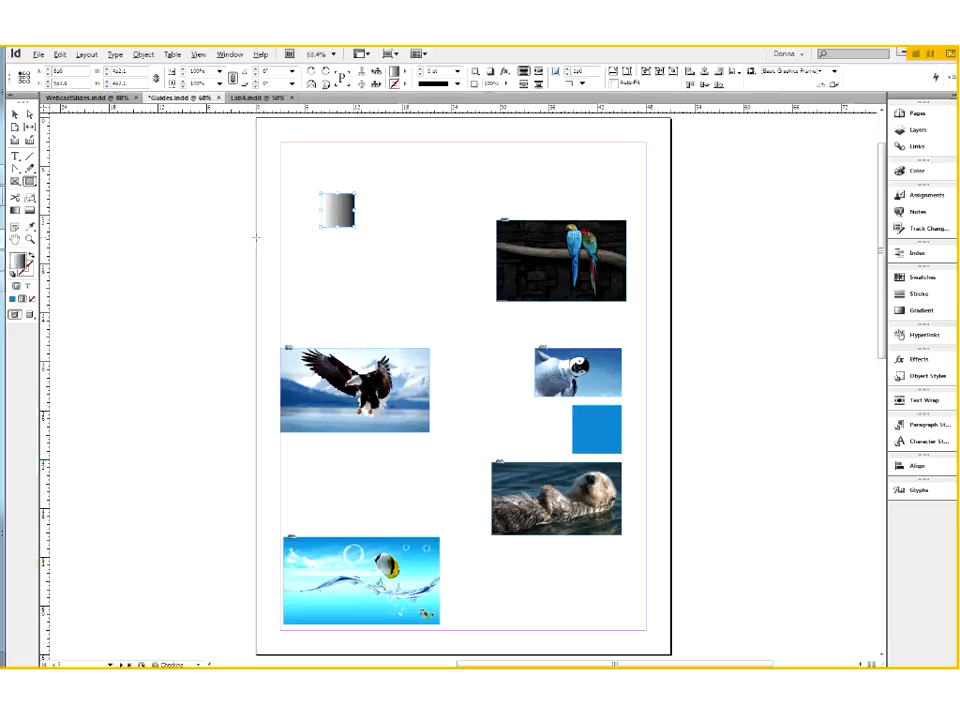
pyautogui.click(14, 300)
pyautogui.click(16, 116)
pyautogui.moveTo(335, 197); pyautogui.dragTo(295, 146)
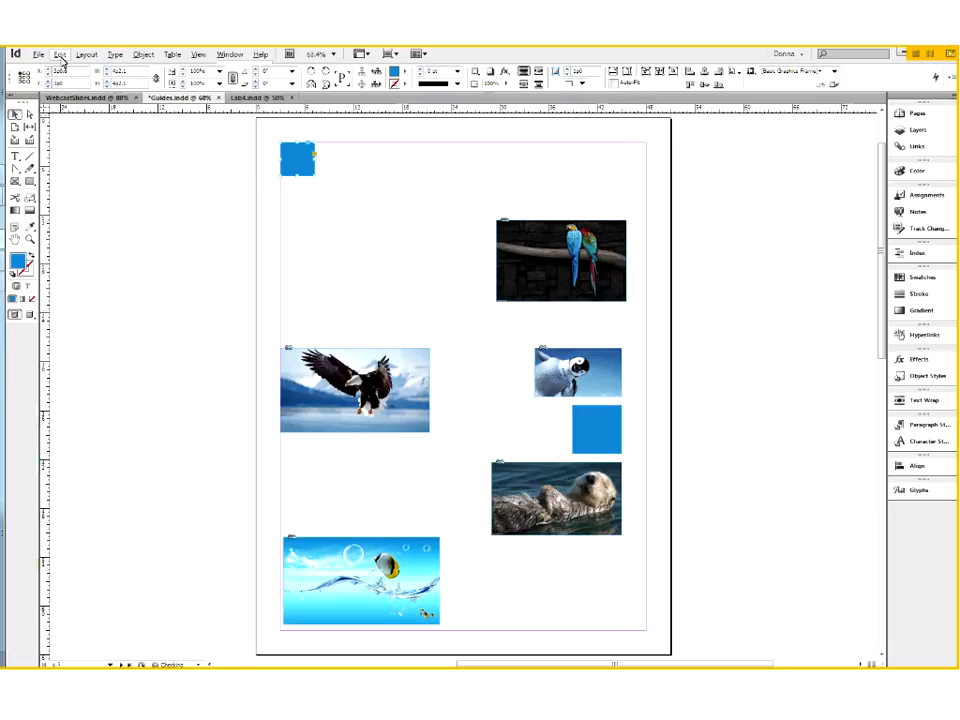
# Step: Open Step and Repeat for the blue corner square and try a repeat count of 10
pyautogui.click(60, 55)
pyautogui.click(115, 340)
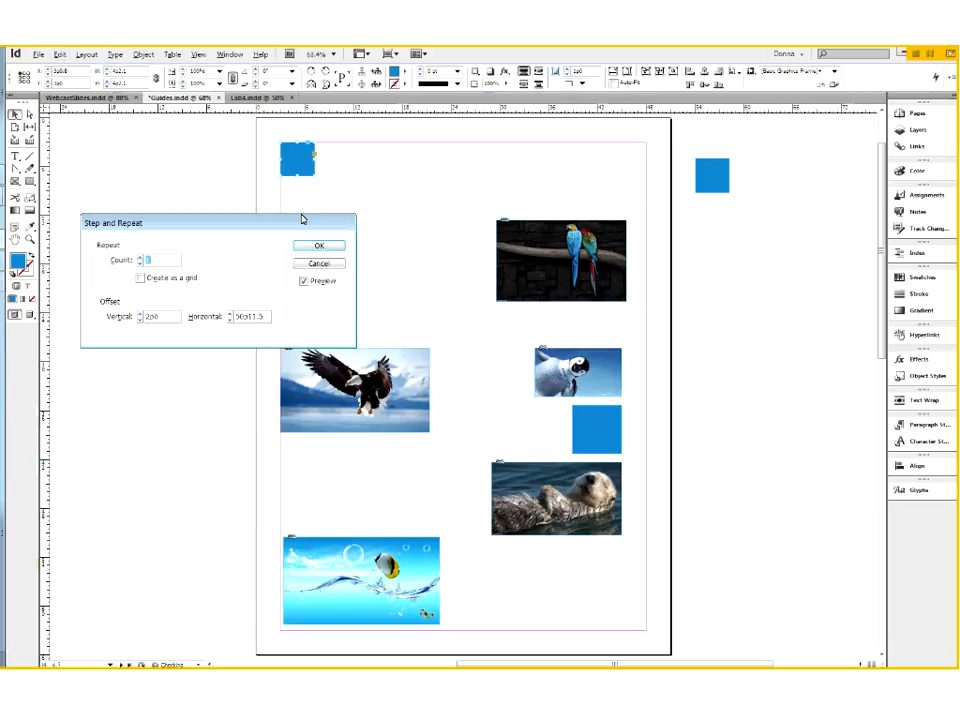
pyautogui.moveTo(264, 227); pyautogui.dragTo(300, 240)
pyautogui.moveTo(354, 213); pyautogui.dragTo(640, 355)
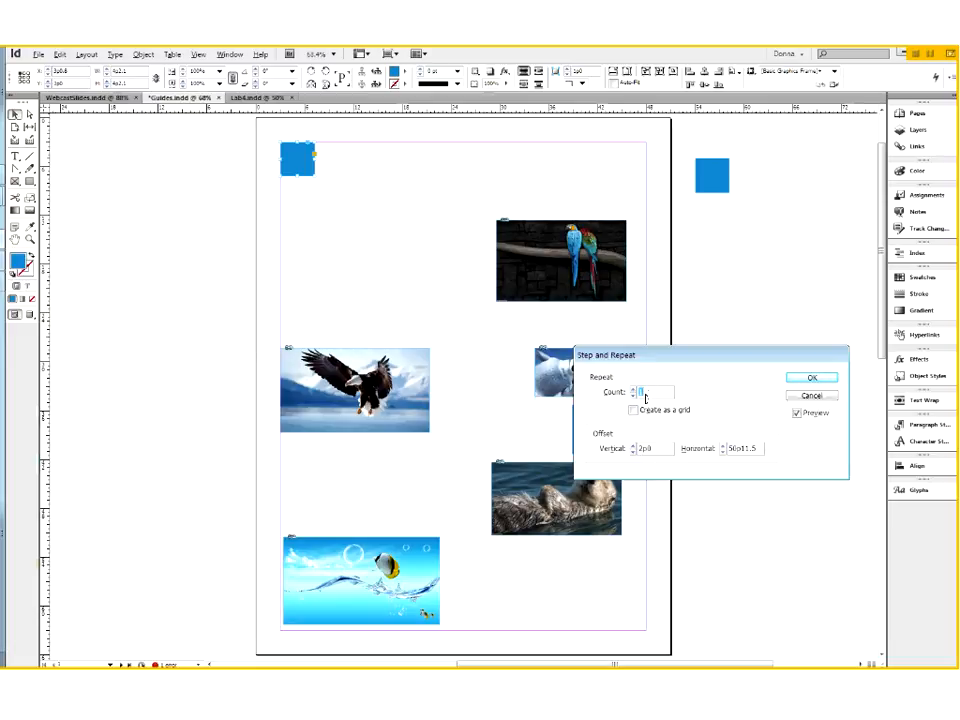
pyautogui.write('19')
pyautogui.press('BackSpace')
pyautogui.write('0')
pyautogui.click(561, 416)
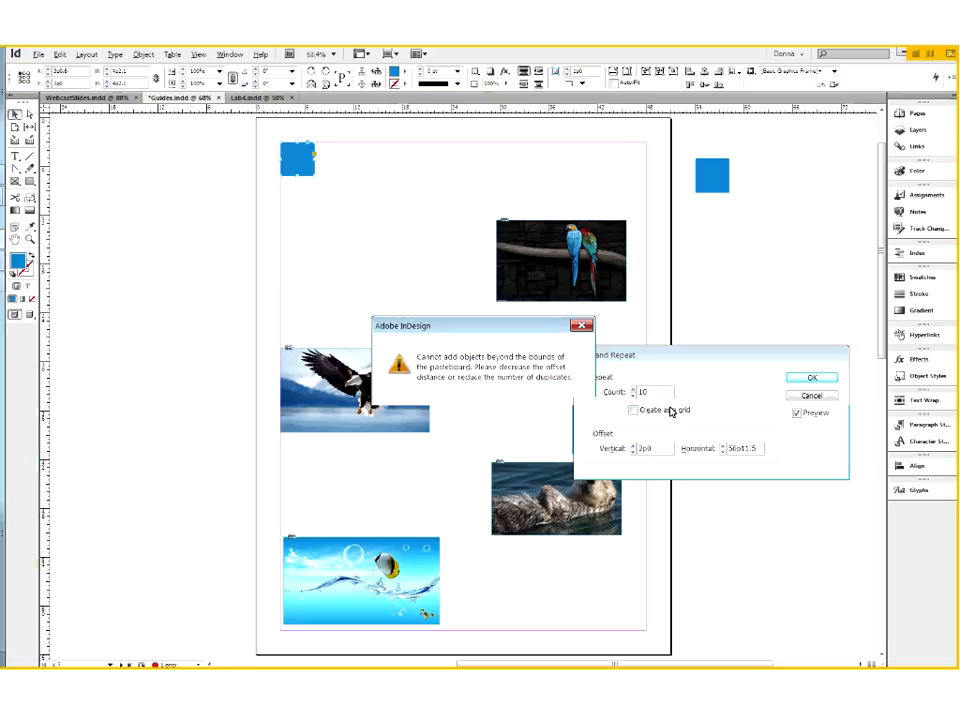
# Step: Set the repeat count to 1 and the vertical offset to 1p0, and create the copy
pyautogui.write('1')
pyautogui.press('Tab')
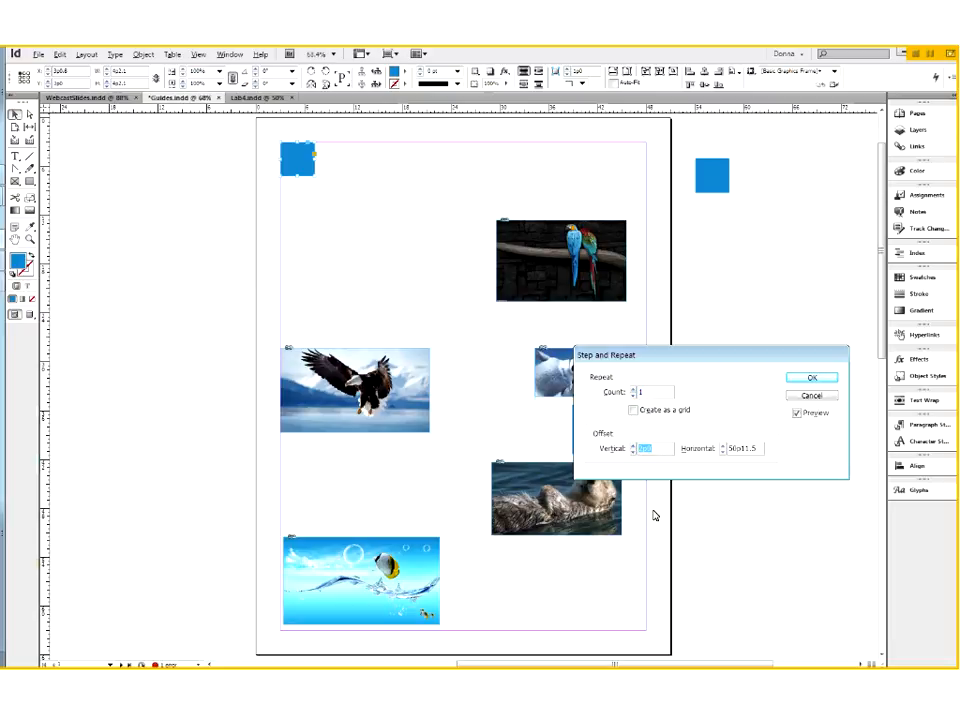
pyautogui.write('1p')
pyautogui.click(796, 413)
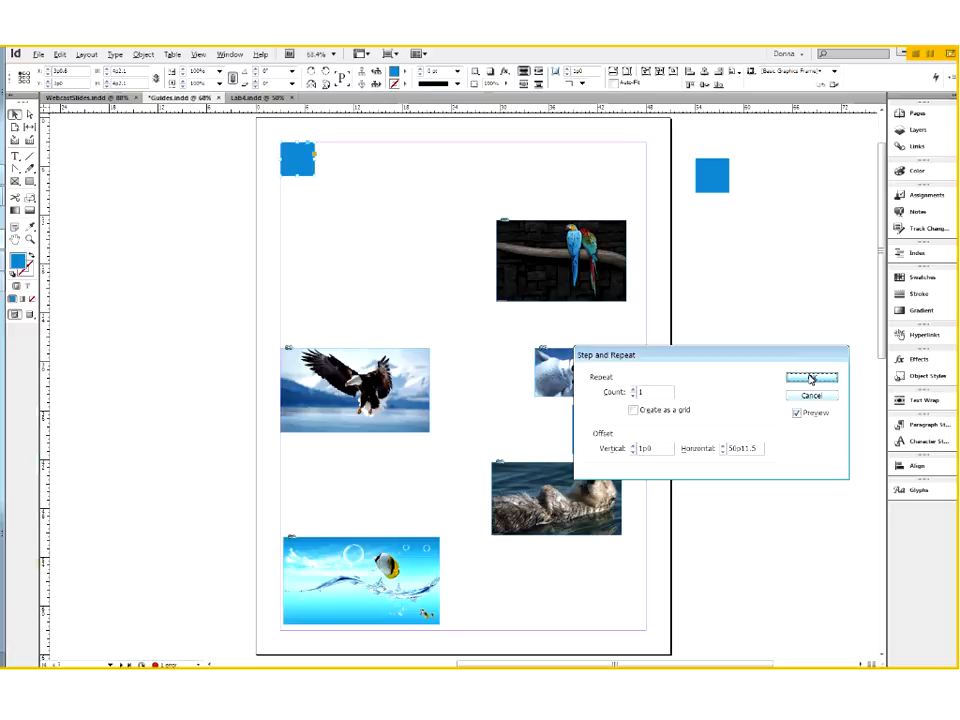
pyautogui.click(811, 378)
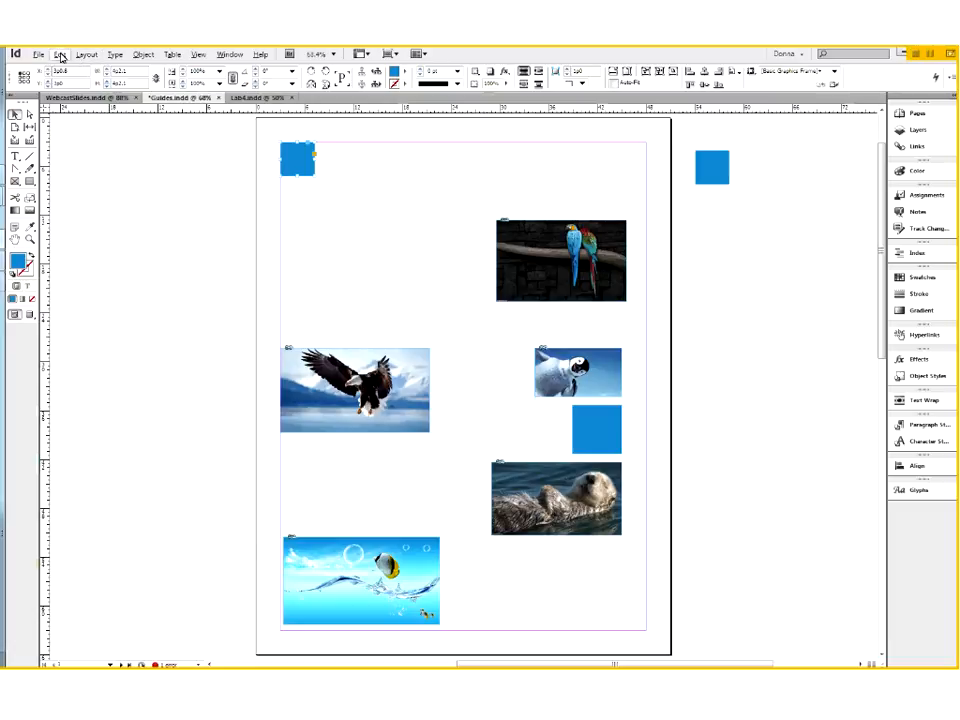
# Step: Open Step and Repeat again for the corner square and set the vertical and horizontal offsets to 1p0
pyautogui.click(60, 55)
pyautogui.click(82, 219)
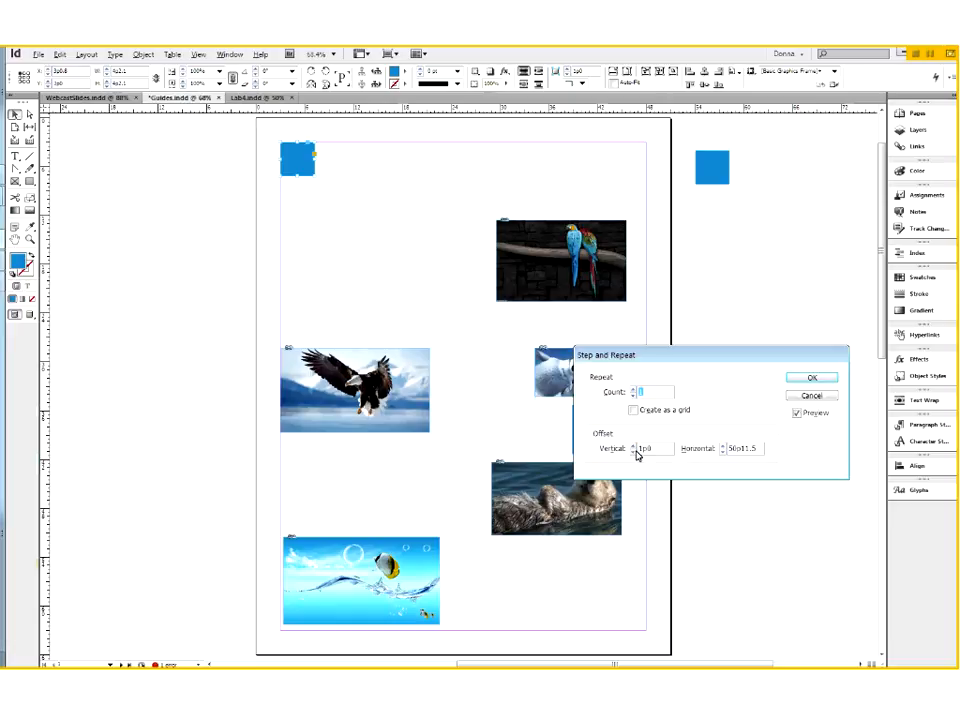
pyautogui.moveTo(652, 449); pyautogui.dragTo(636, 450)
pyautogui.write('p6')
pyautogui.click(632, 451)
pyautogui.press('Tab')
pyautogui.write('1p')
# Step: Set the repeat count to 6, create the cascading copies of the corner square and deselect everything
pyautogui.doubleClick(640, 391)
pyautogui.press('BackSpace')
pyautogui.write('6')
pyautogui.press('Tab')
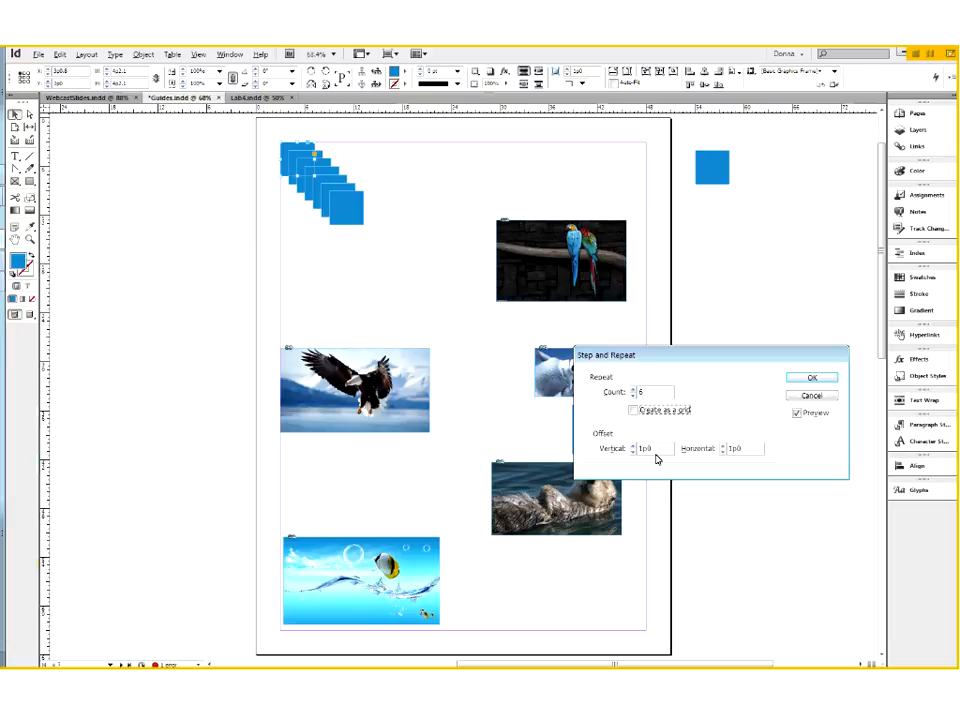
pyautogui.click(809, 378)
pyautogui.click(422, 216)
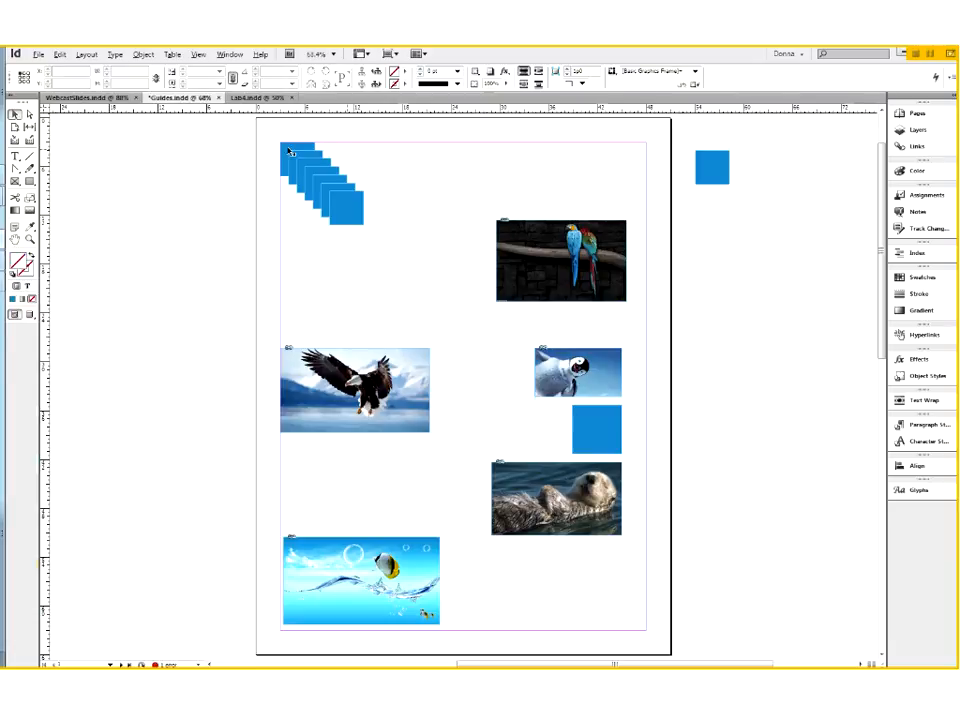
# Step: Delete the whole cascade of blue squares in the page's top-left corner
pyautogui.moveTo(272, 133); pyautogui.dragTo(371, 266)
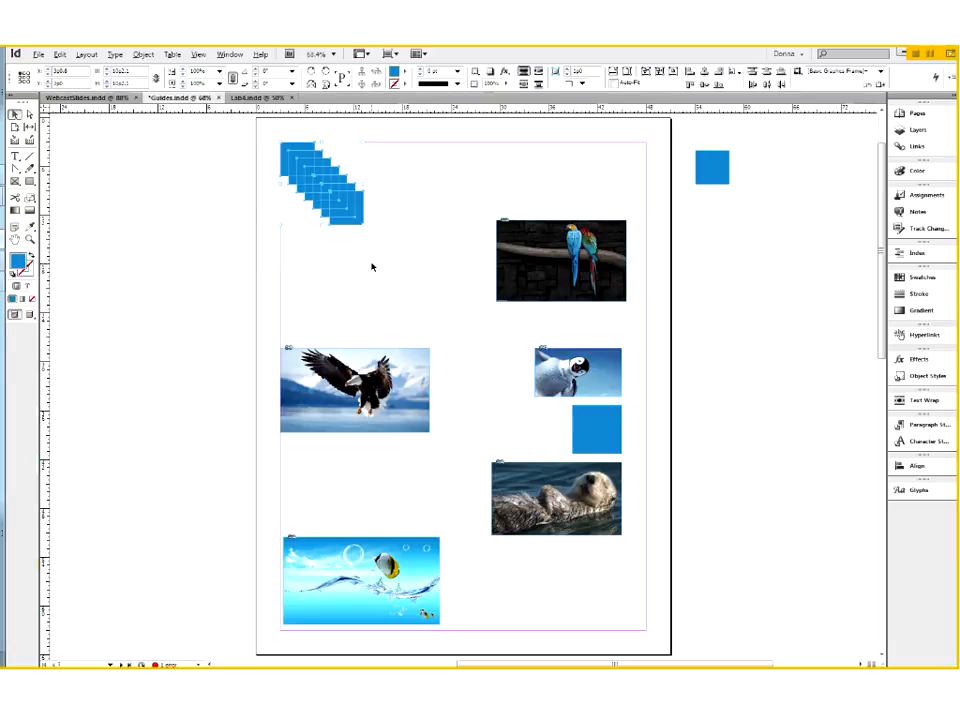
pyautogui.press('Delete')
# Step: Add a horizontal ruler guide at 3p0 on the top margin and repeat it 7 times with a 4p0 vertical offset
pyautogui.moveTo(283, 109); pyautogui.dragTo(287, 143)
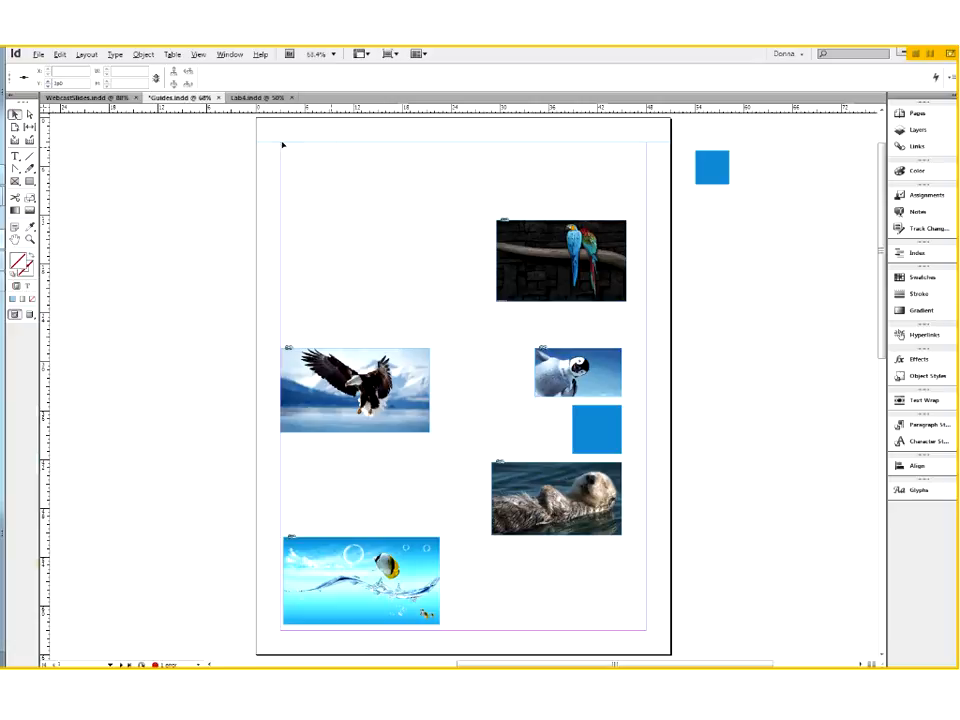
pyautogui.click(60, 54)
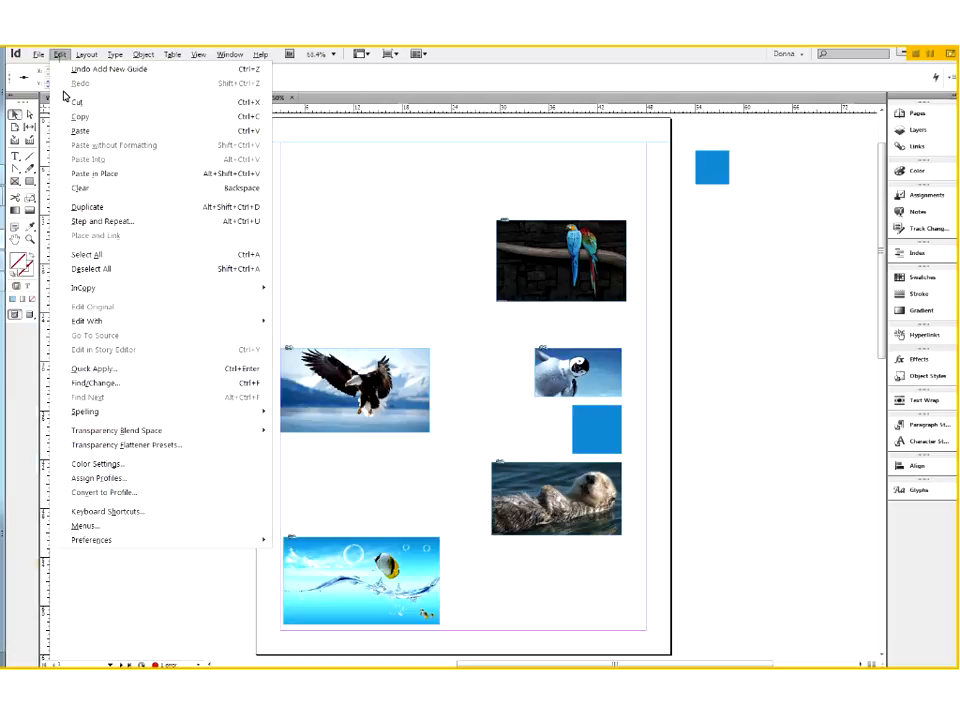
pyautogui.click(89, 233)
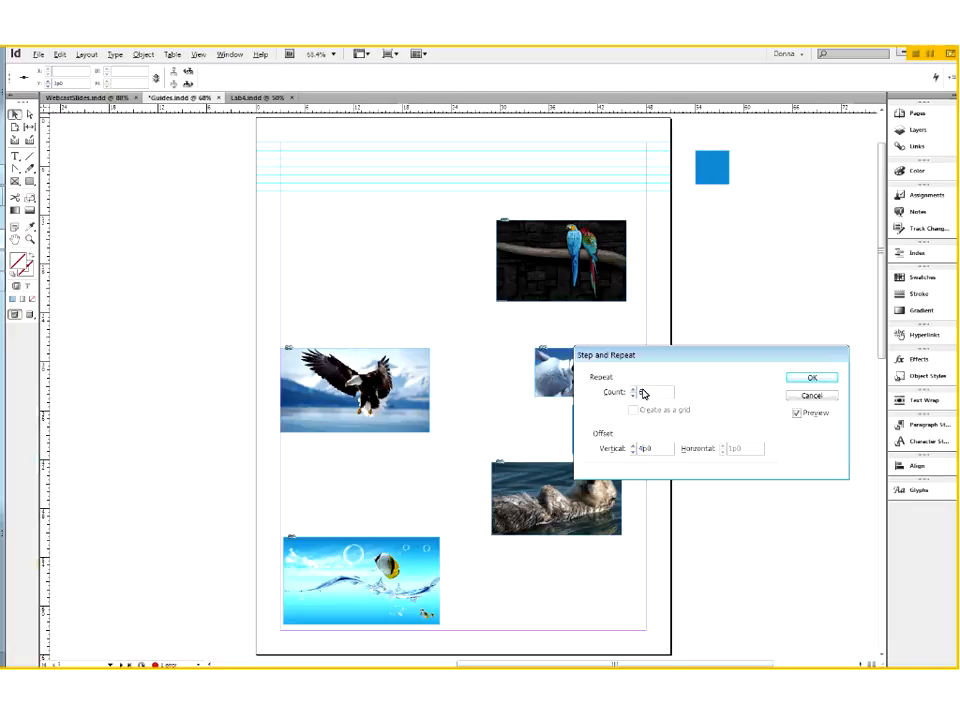
pyautogui.click(638, 392)
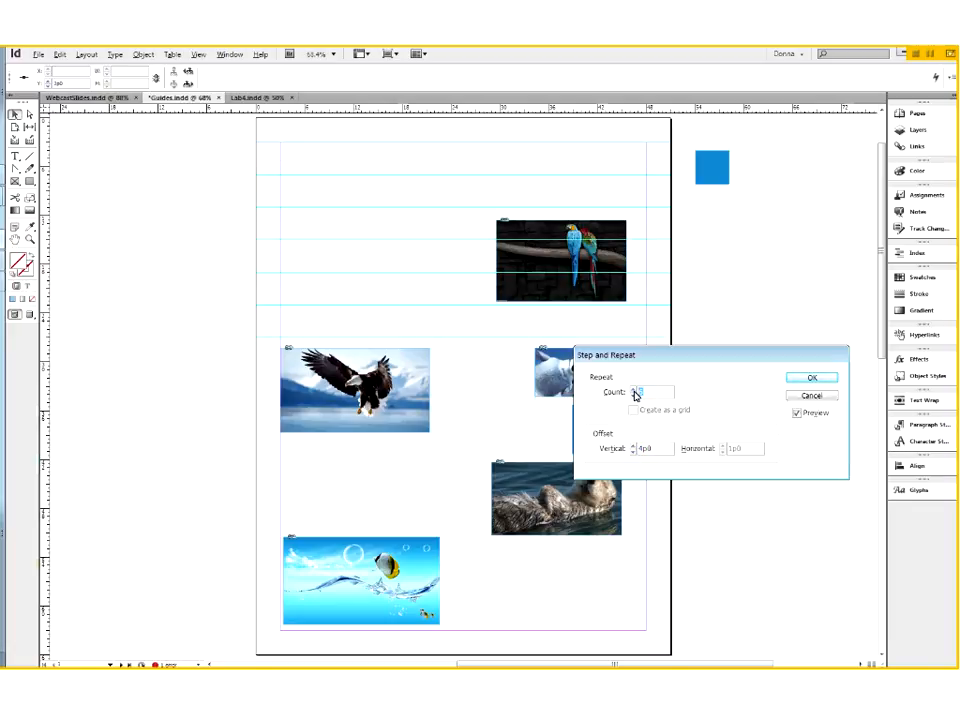
pyautogui.press('Tab')
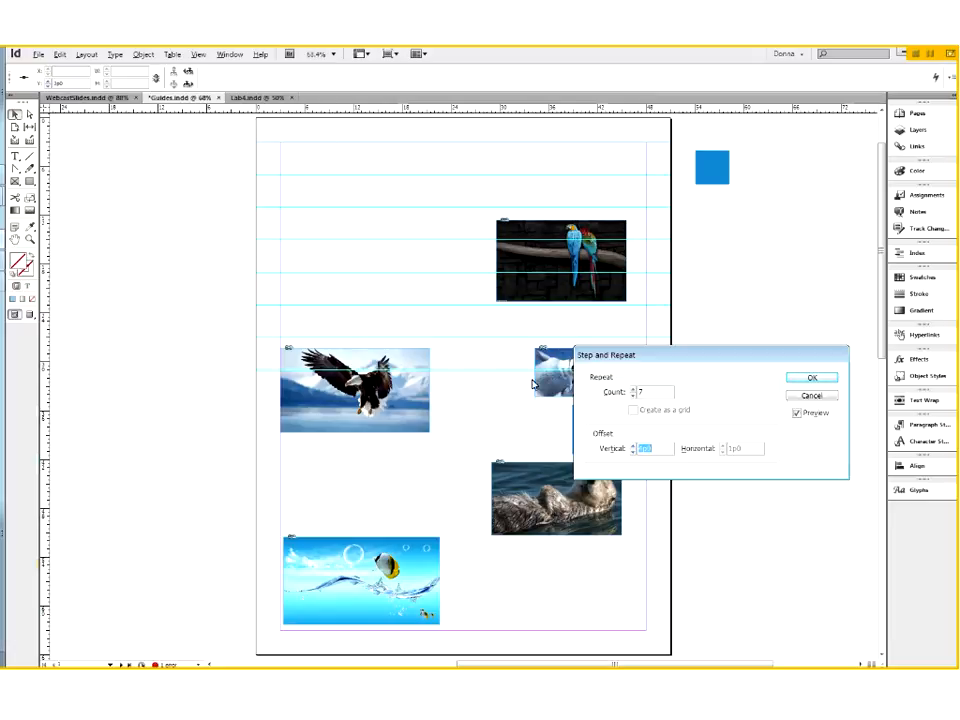
pyautogui.click(816, 381)
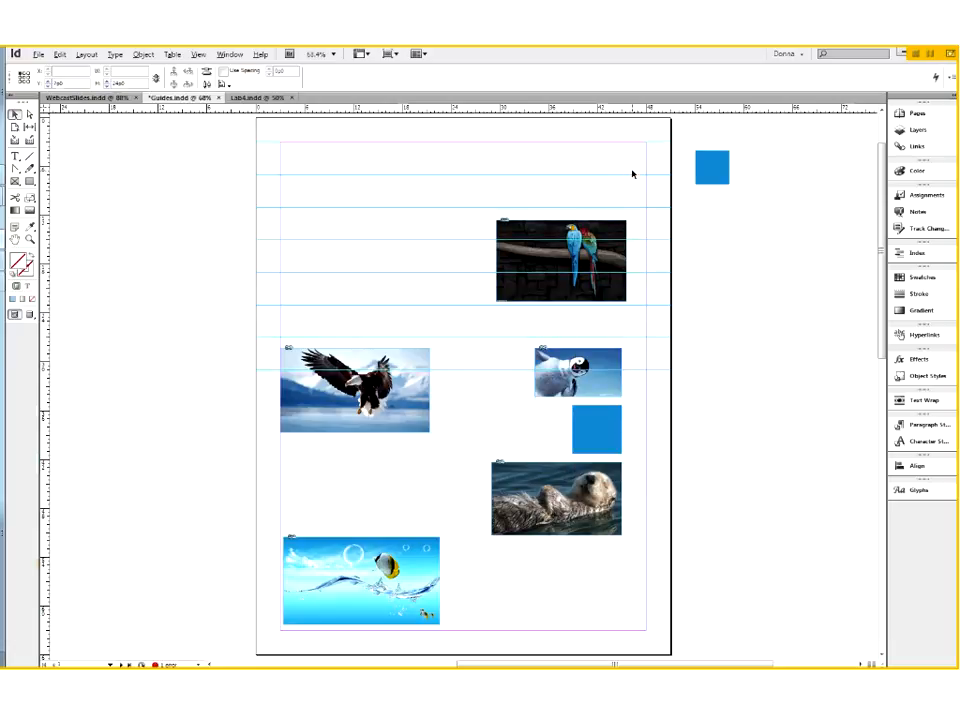
# Step: Select all the horizontal ruler guides on the page and delete them
pyautogui.moveTo(656, 135); pyautogui.dragTo(662, 411)
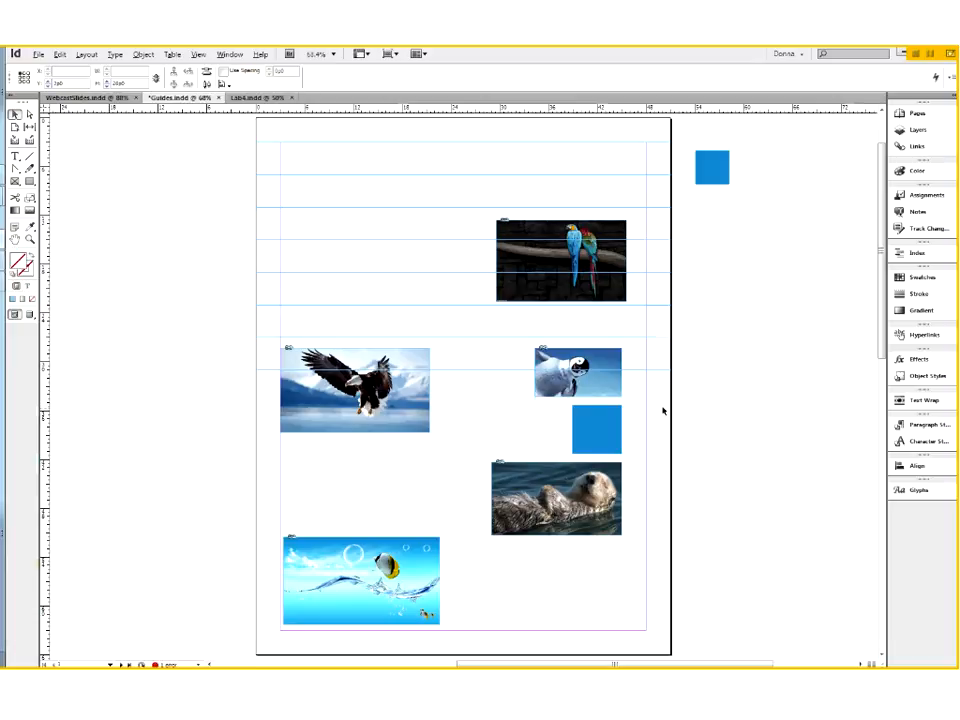
pyautogui.press('Delete')
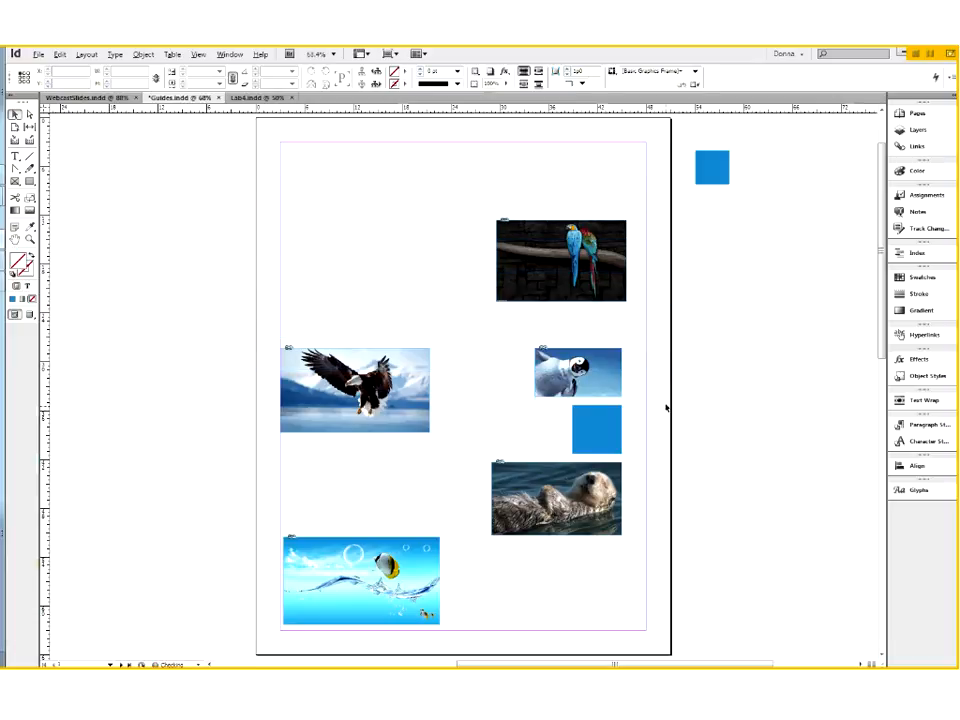